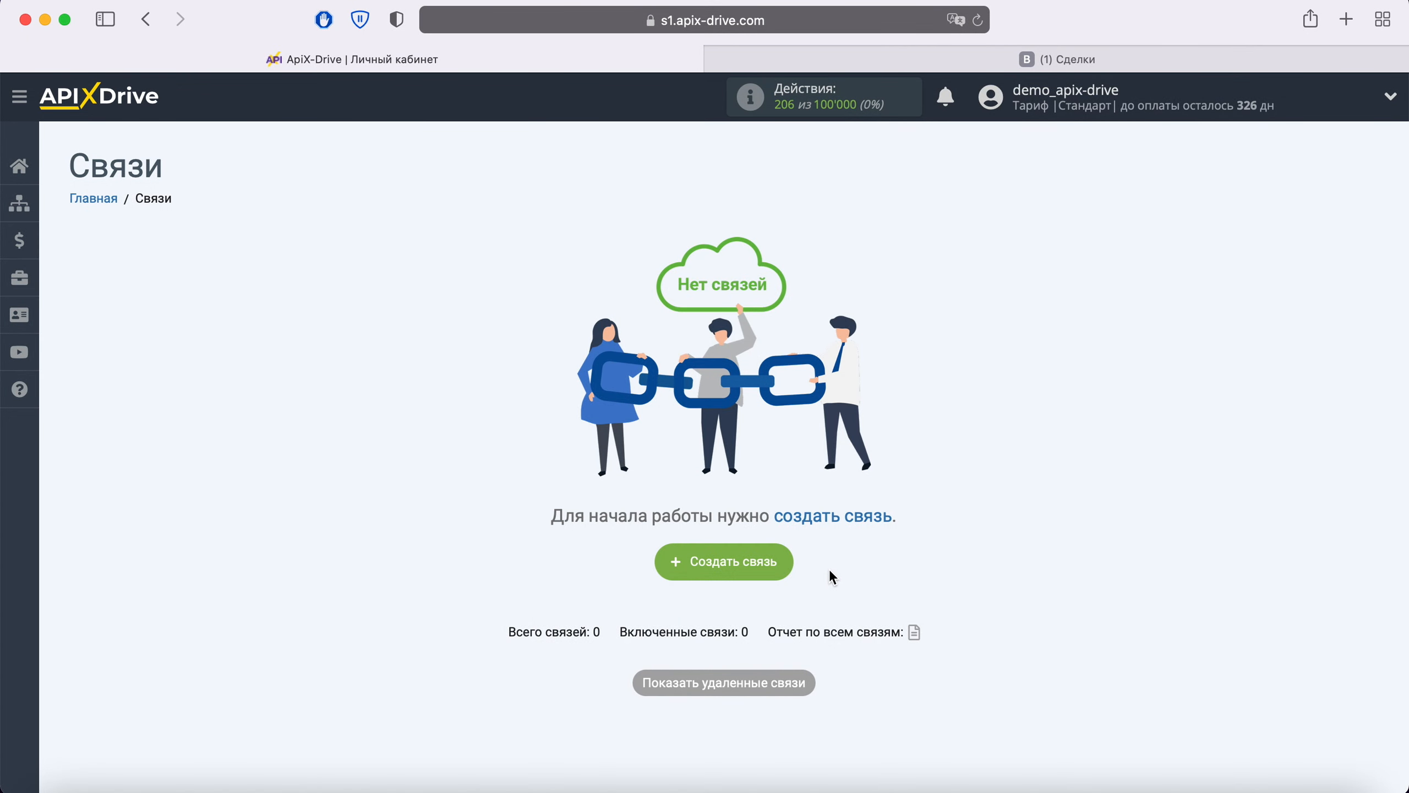
Create a new connection and set Битрикс24 as the data source system.
click(780, 561)
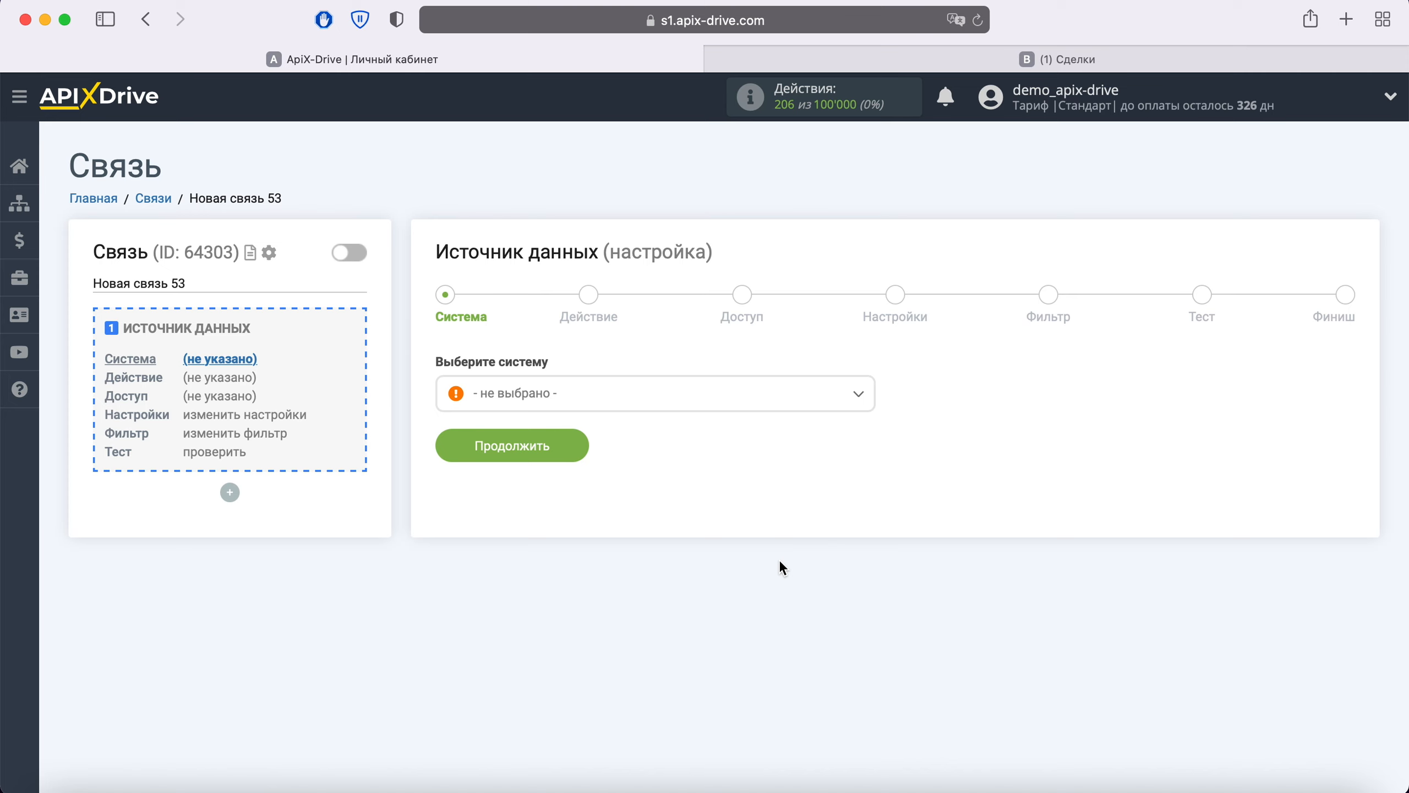
click(773, 393)
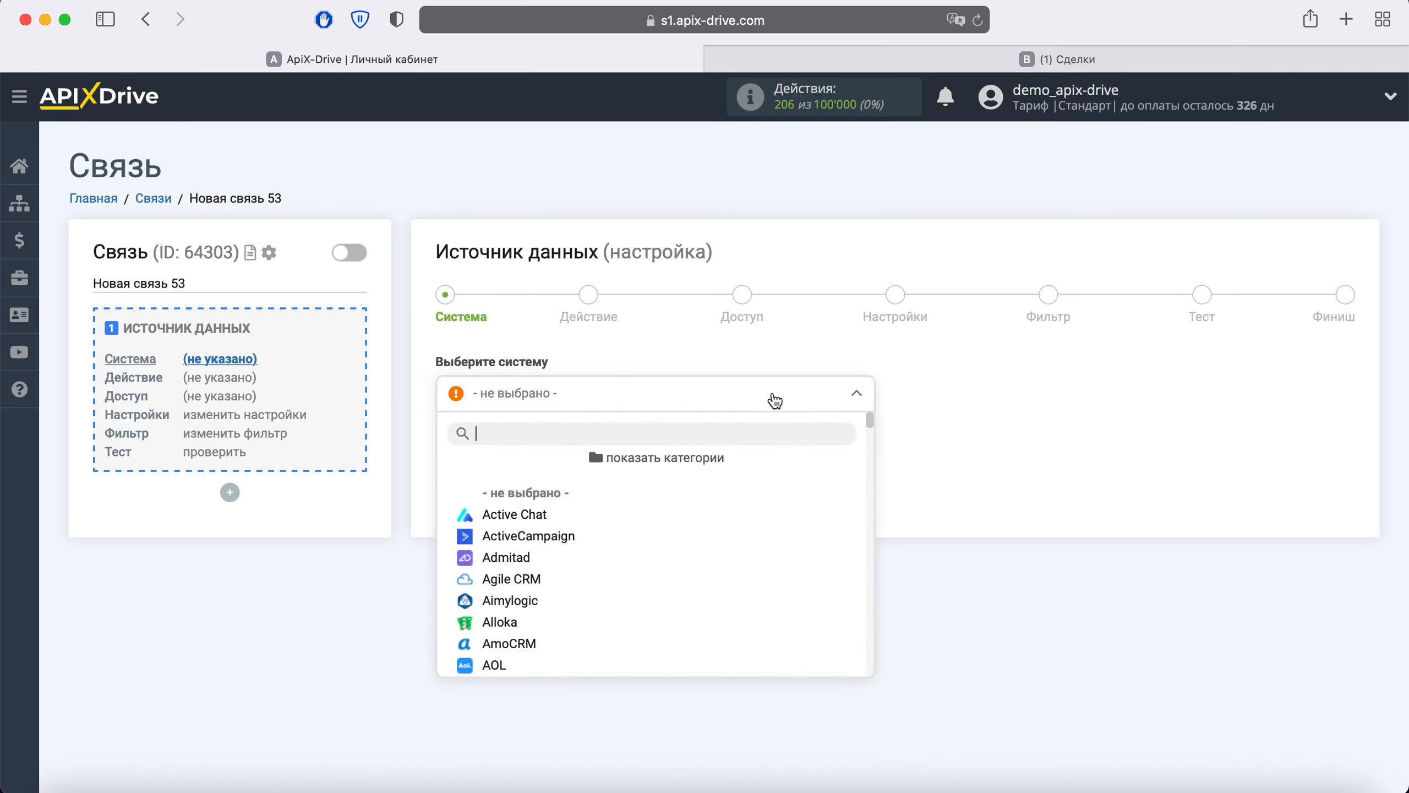
scroll(771, 471, down, 20)
scroll(774, 481, down, 20)
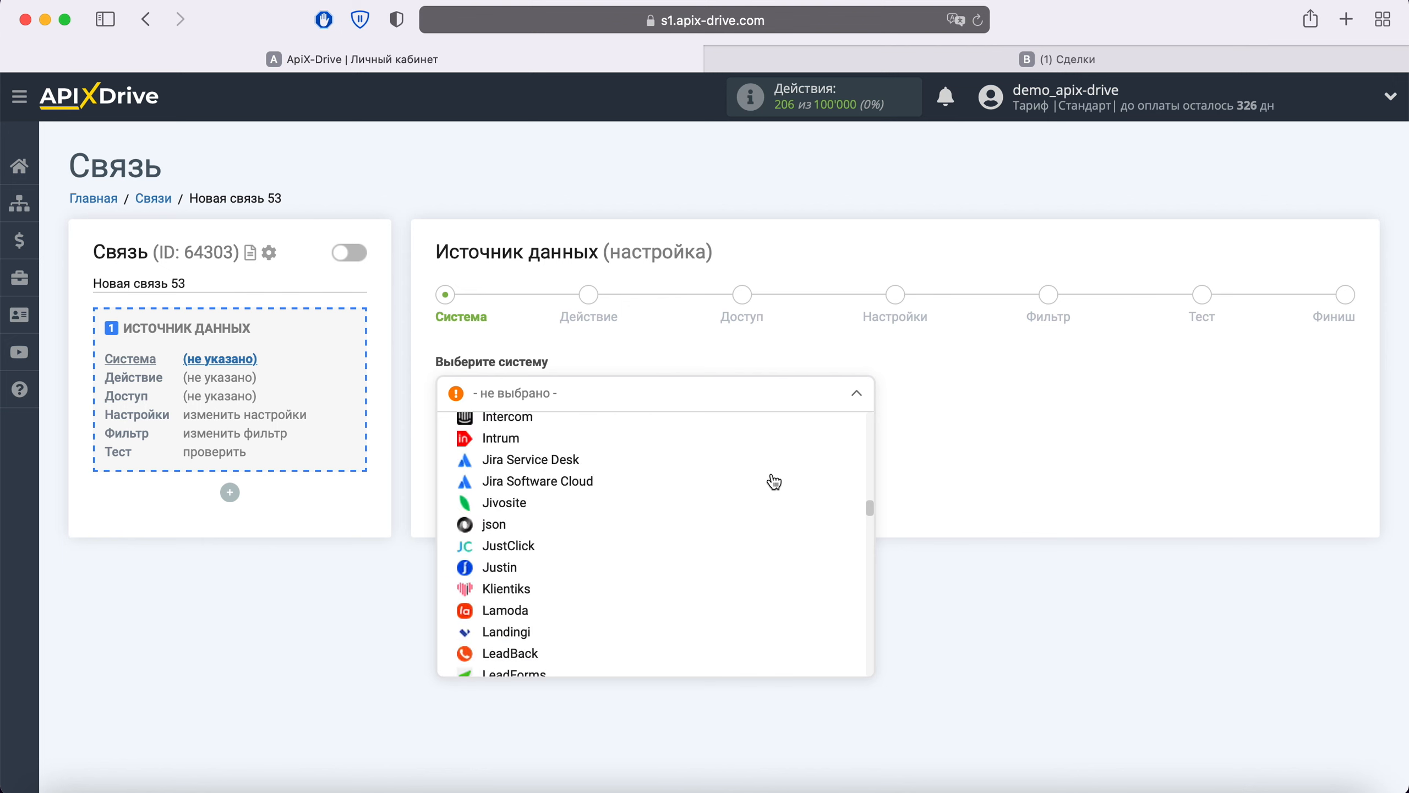
scroll(775, 481, down, 20)
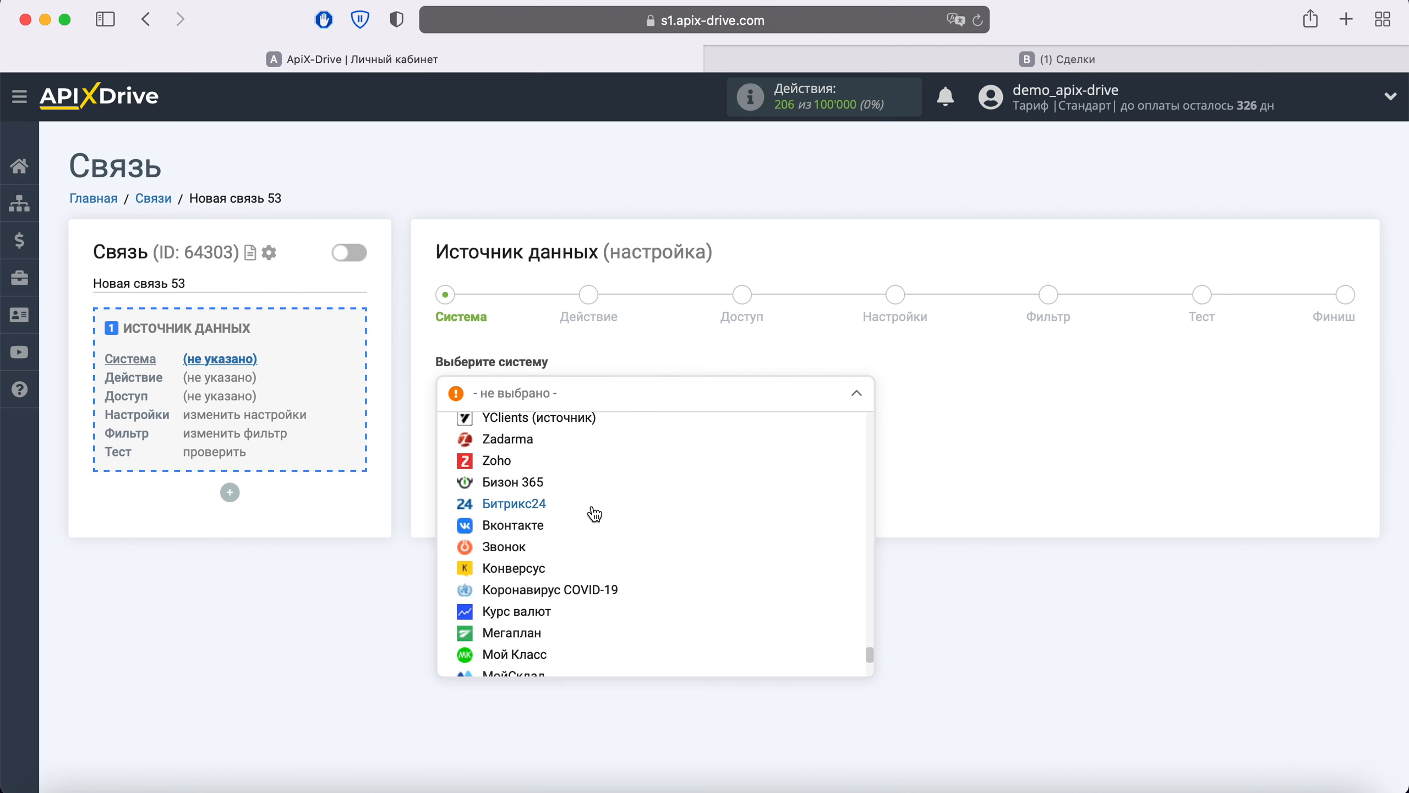
click(543, 506)
click(575, 444)
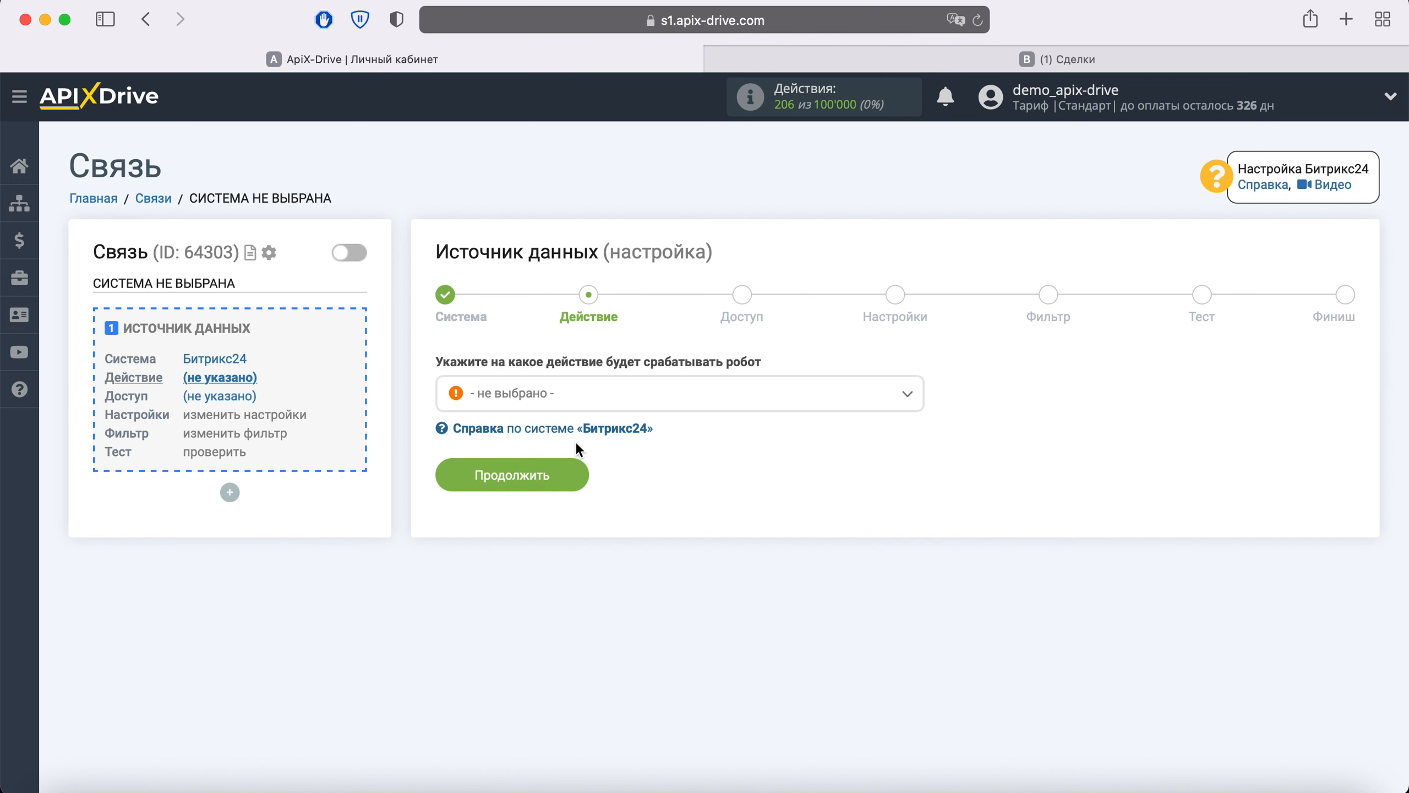
Set the data source action to Загрузить СДЕЛКИ (новые) and continue to the access stage.
click(871, 395)
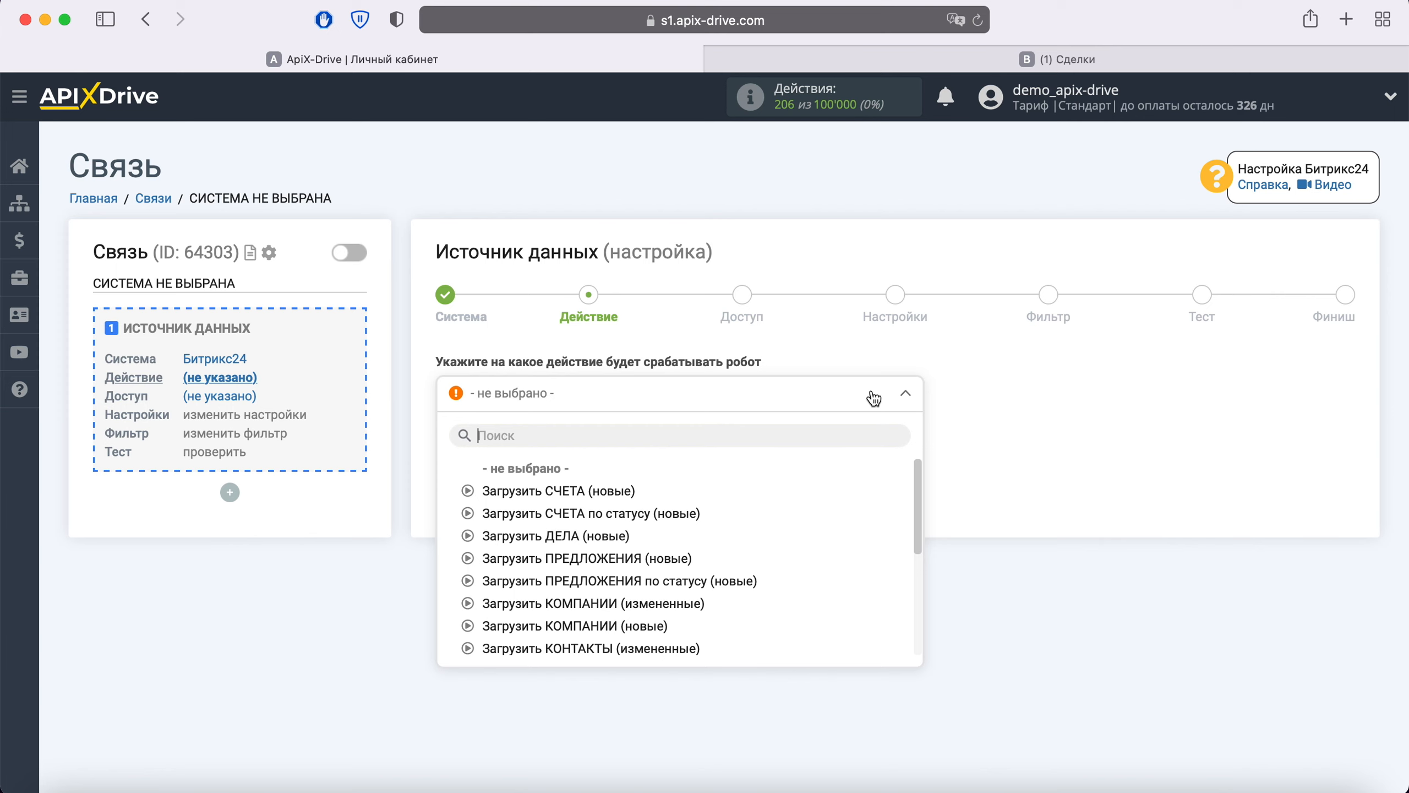
scroll(828, 513, down, 3)
scroll(831, 517, down, 3)
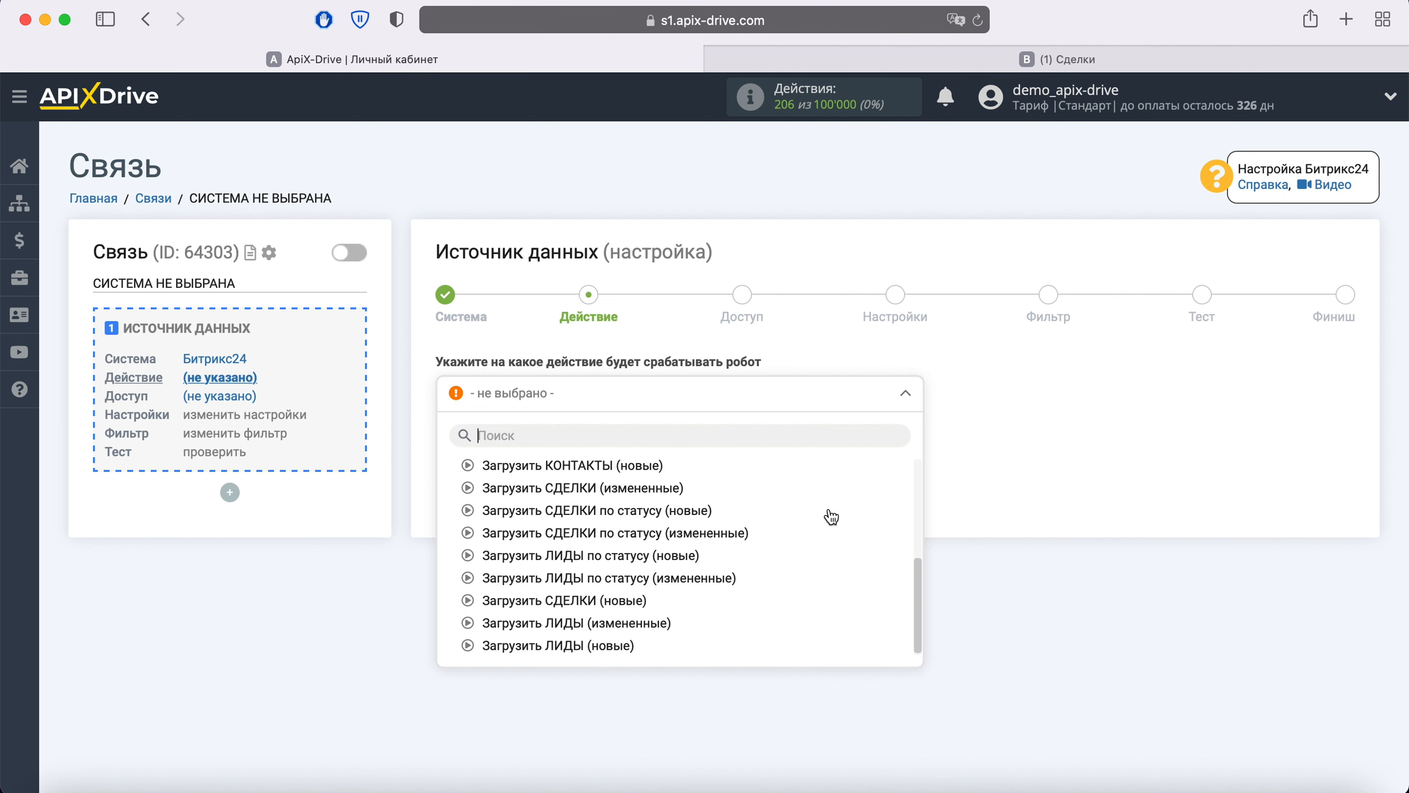
click(644, 599)
click(563, 477)
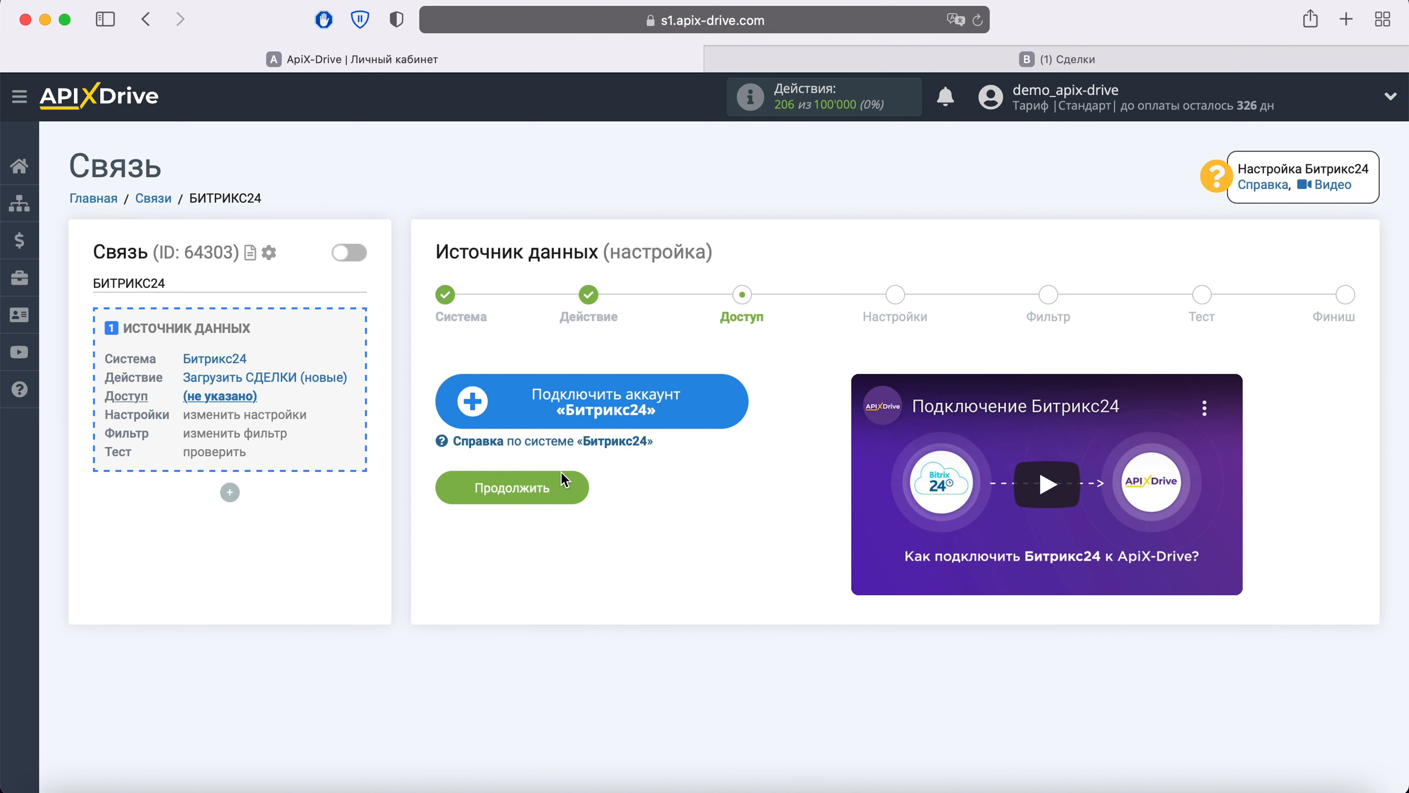
Start connecting a Битрикс24 account, keeping the installation type облако and the registration country Украина.
click(728, 406)
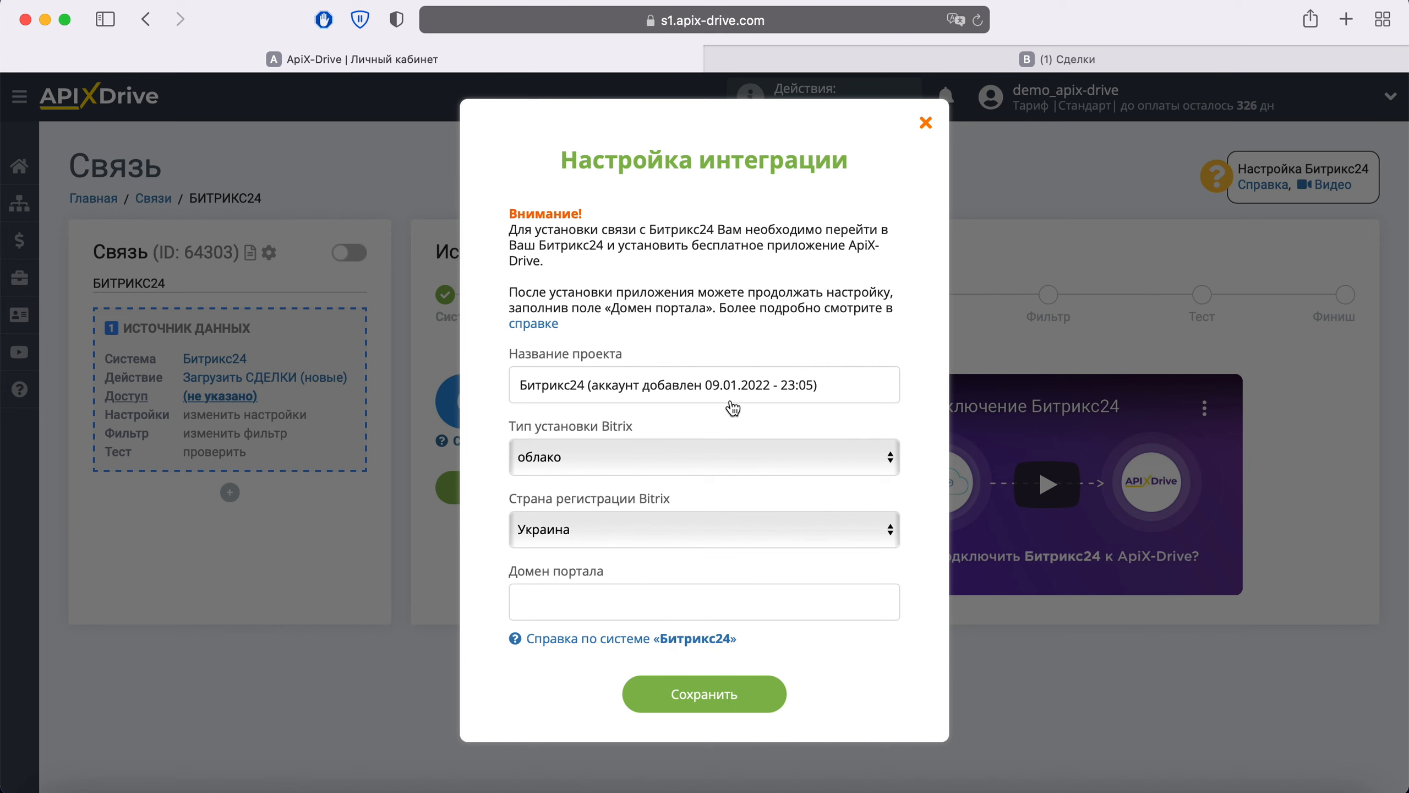
click(660, 458)
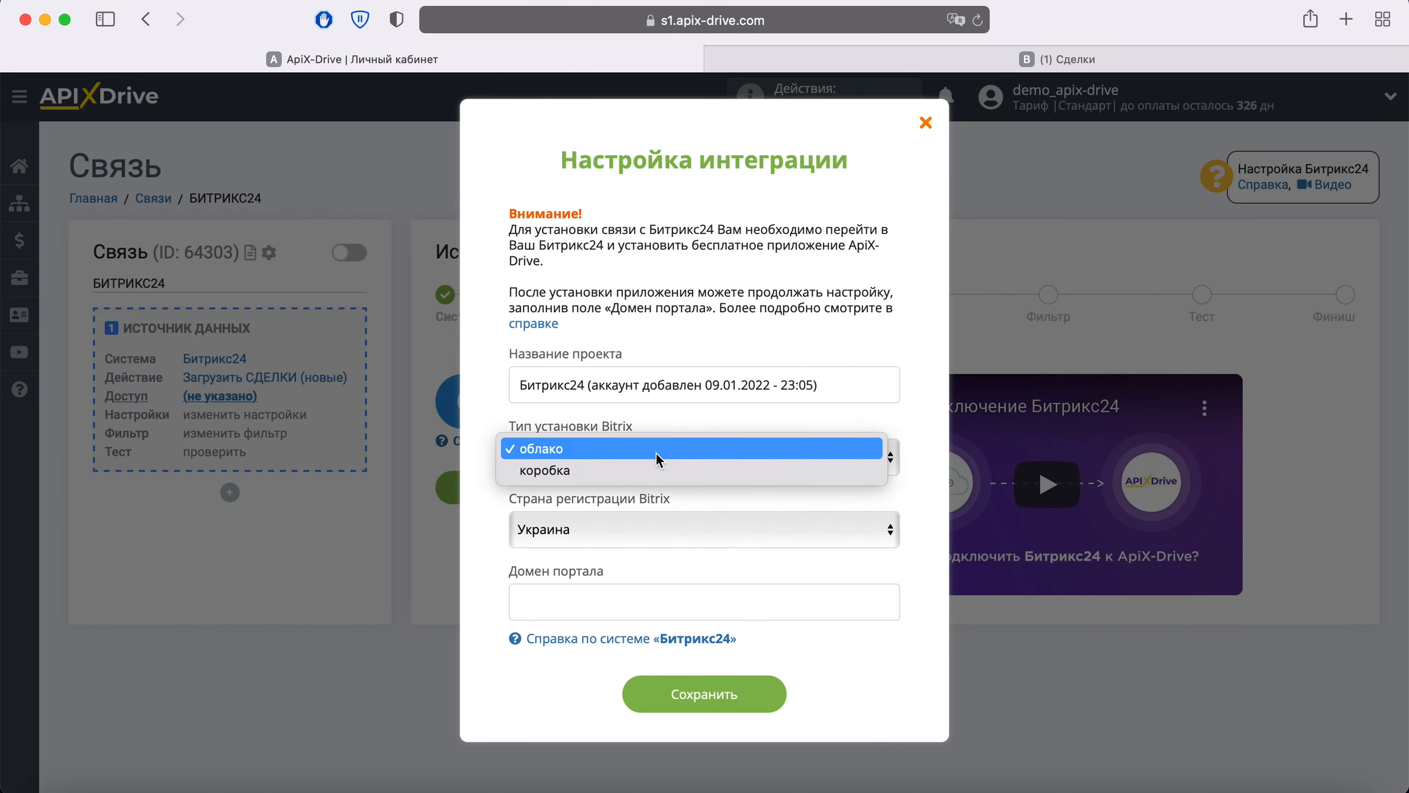
click(658, 459)
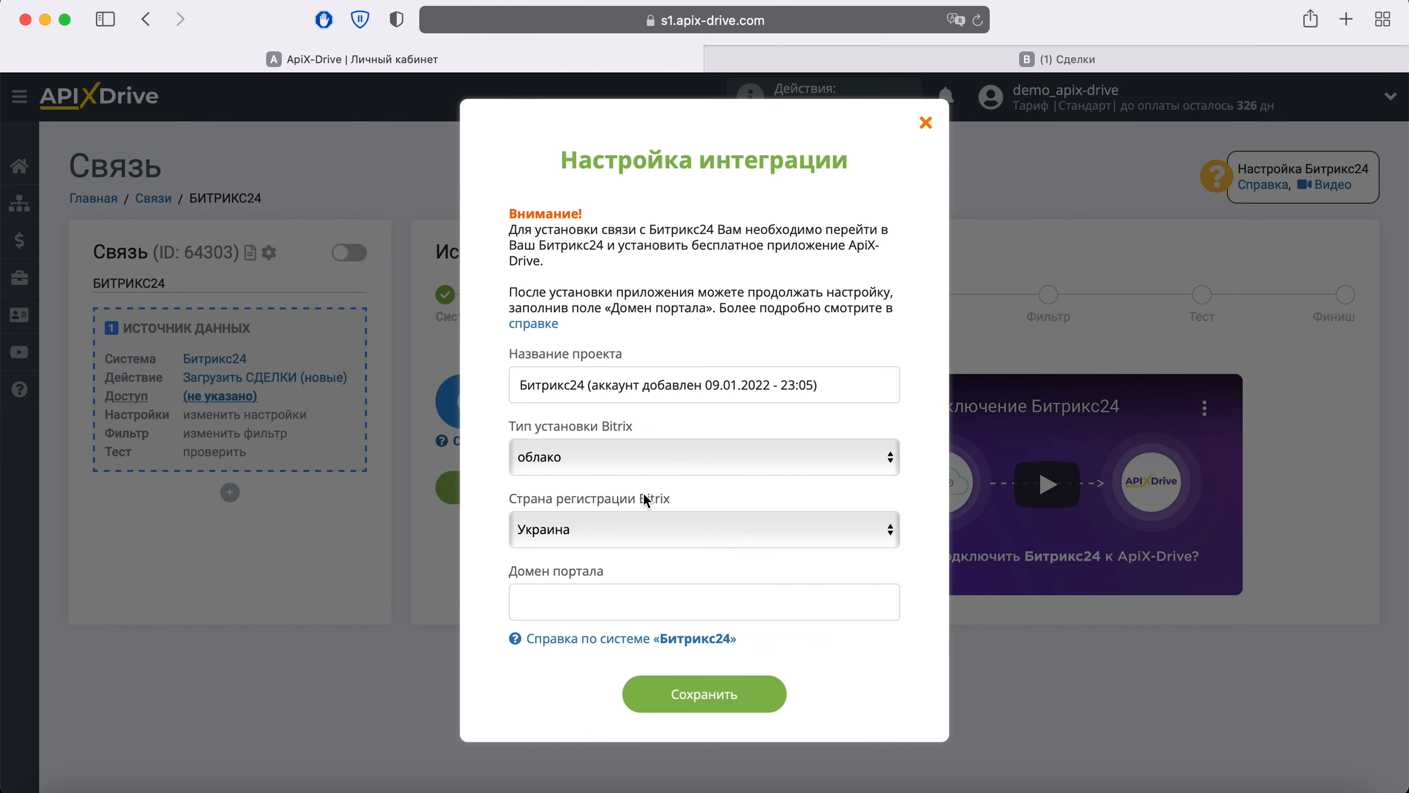
click(645, 530)
click(644, 525)
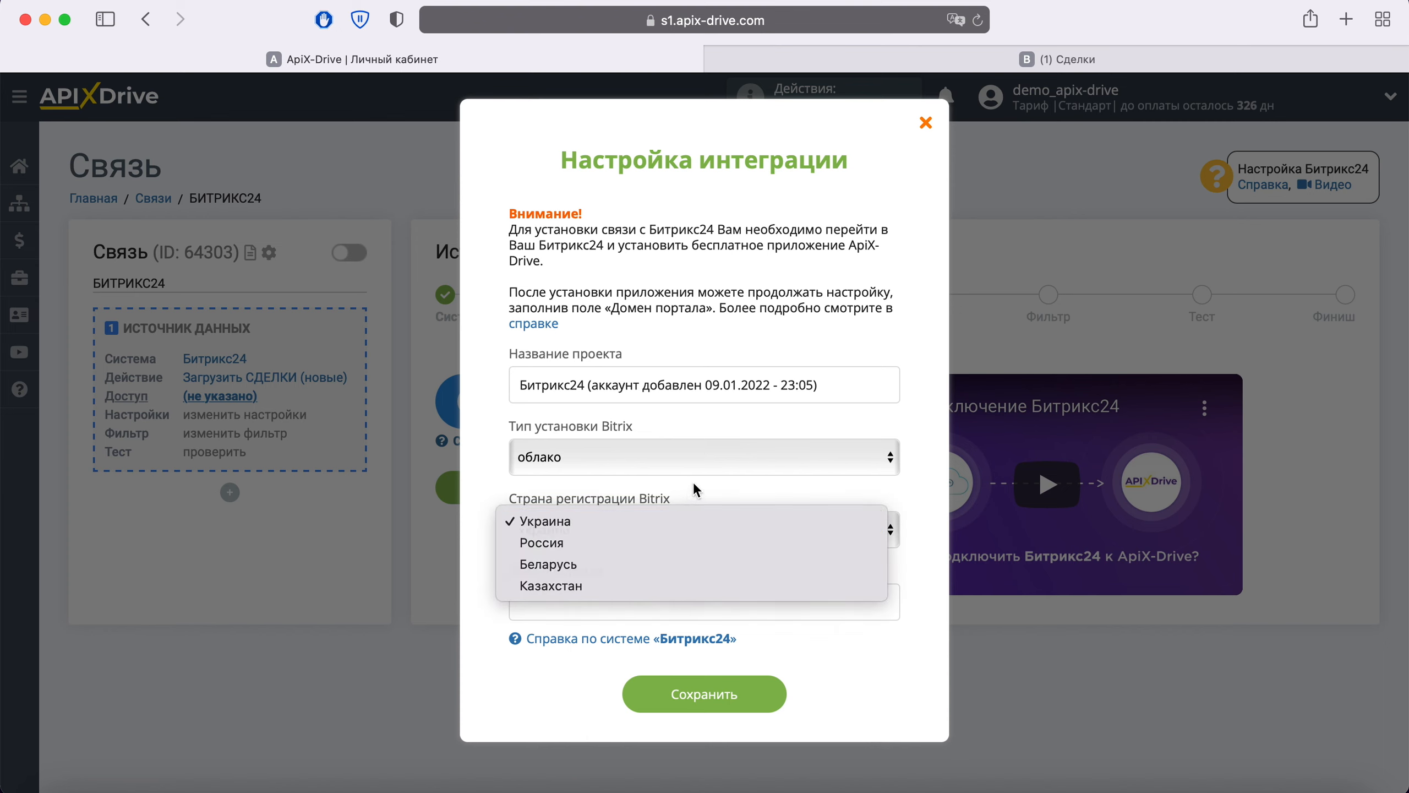
click(583, 598)
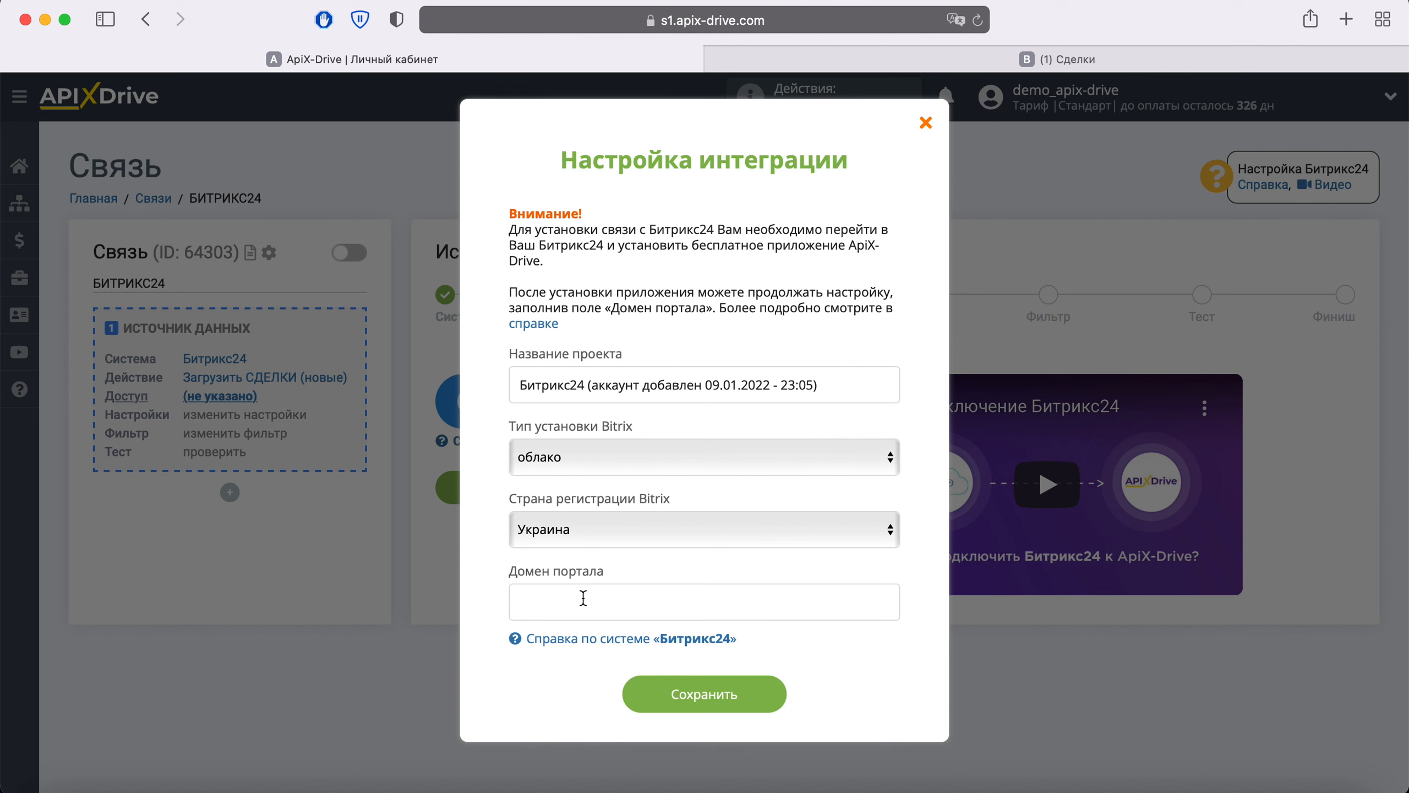
Switch to Битрикс24, search its application market for apix-drive and open the ApiX-Drive application's page.
click(1026, 60)
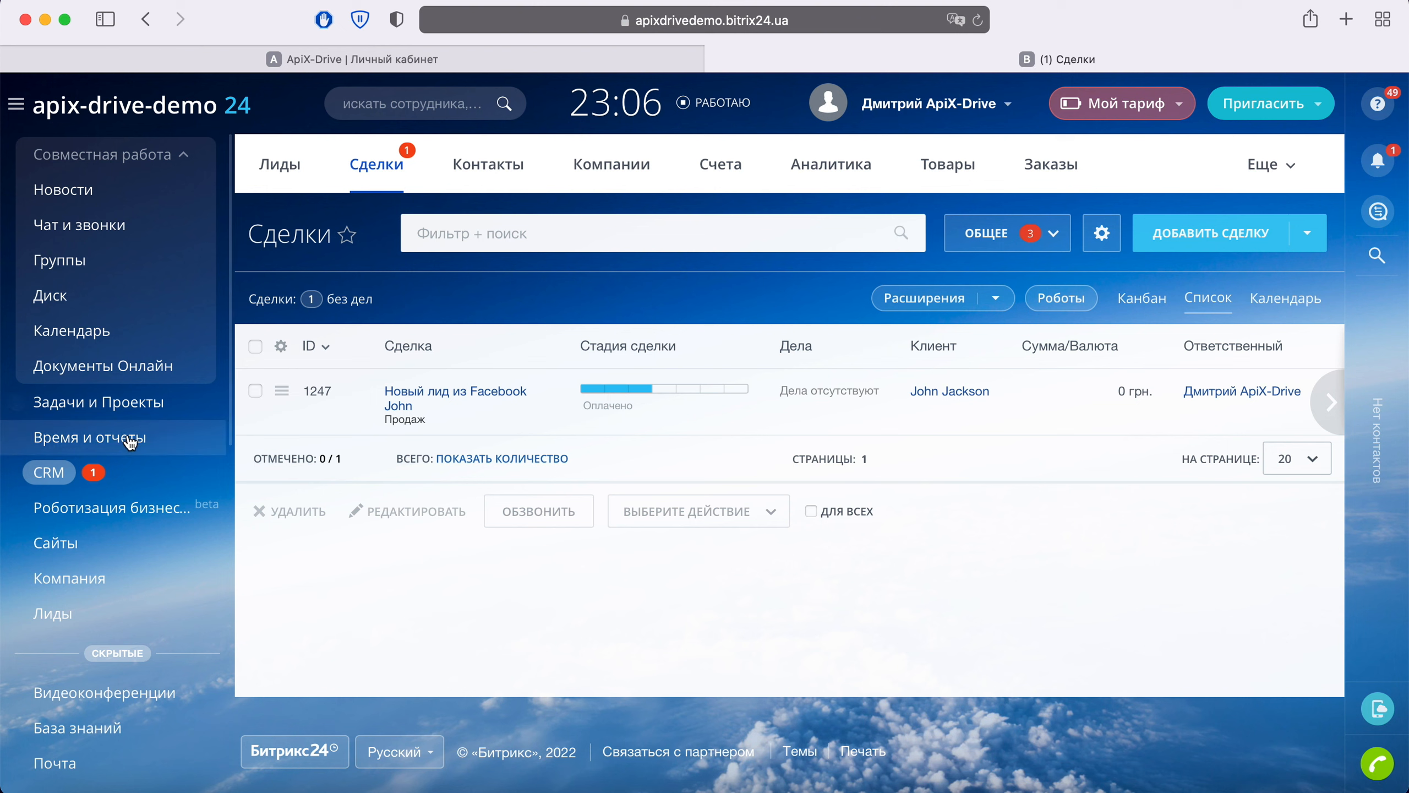
scroll(127, 441, down, 6)
scroll(126, 442, down, 6)
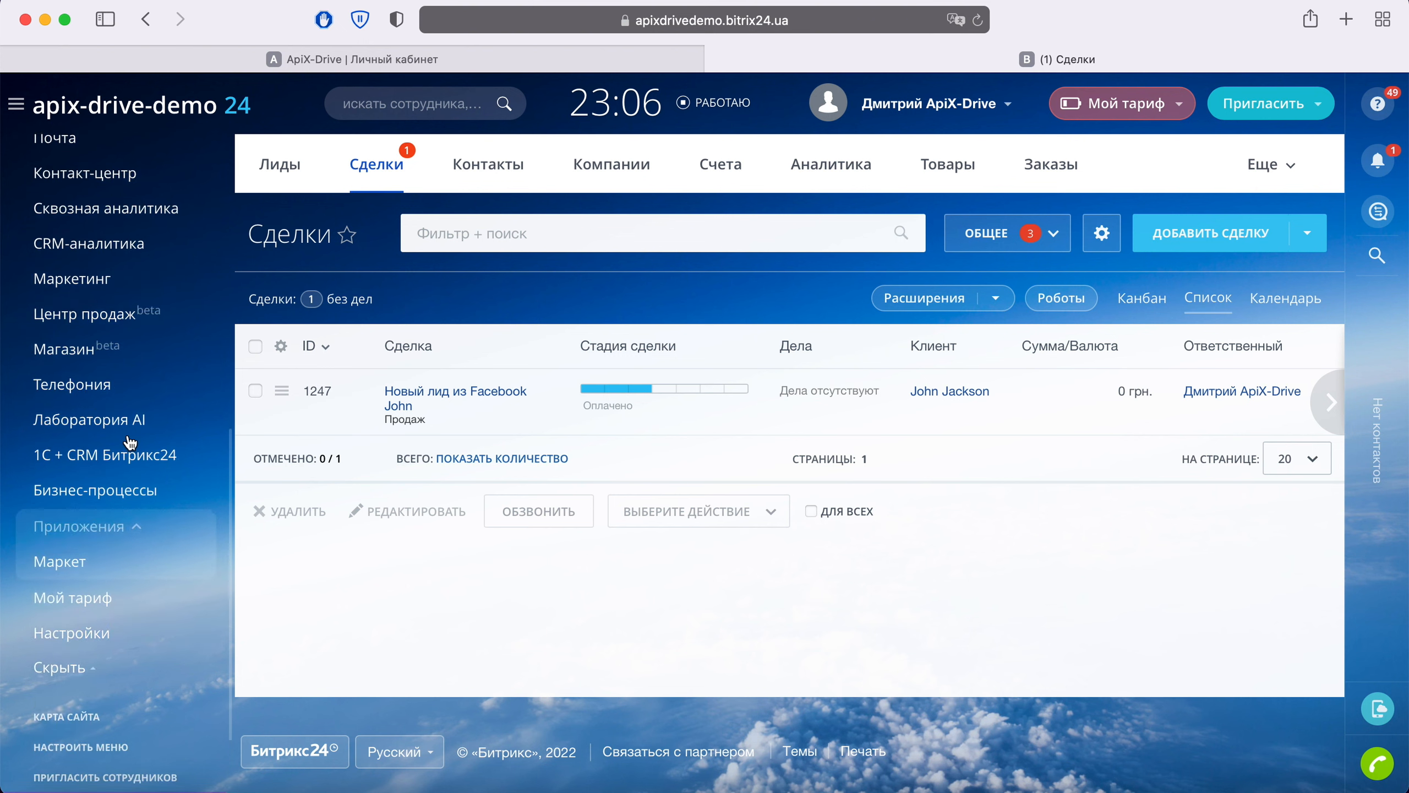
click(52, 491)
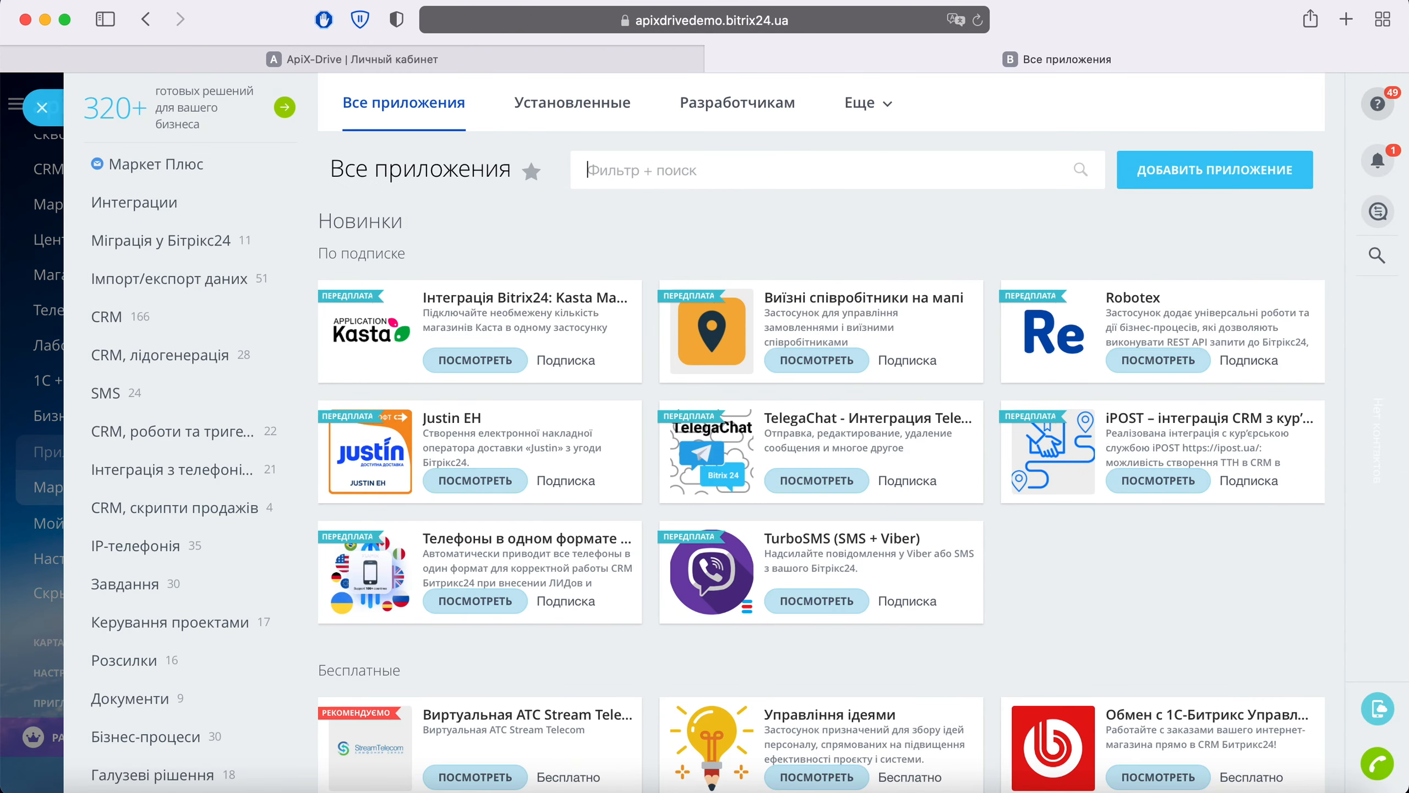
text(apix-drive)
click(472, 300)
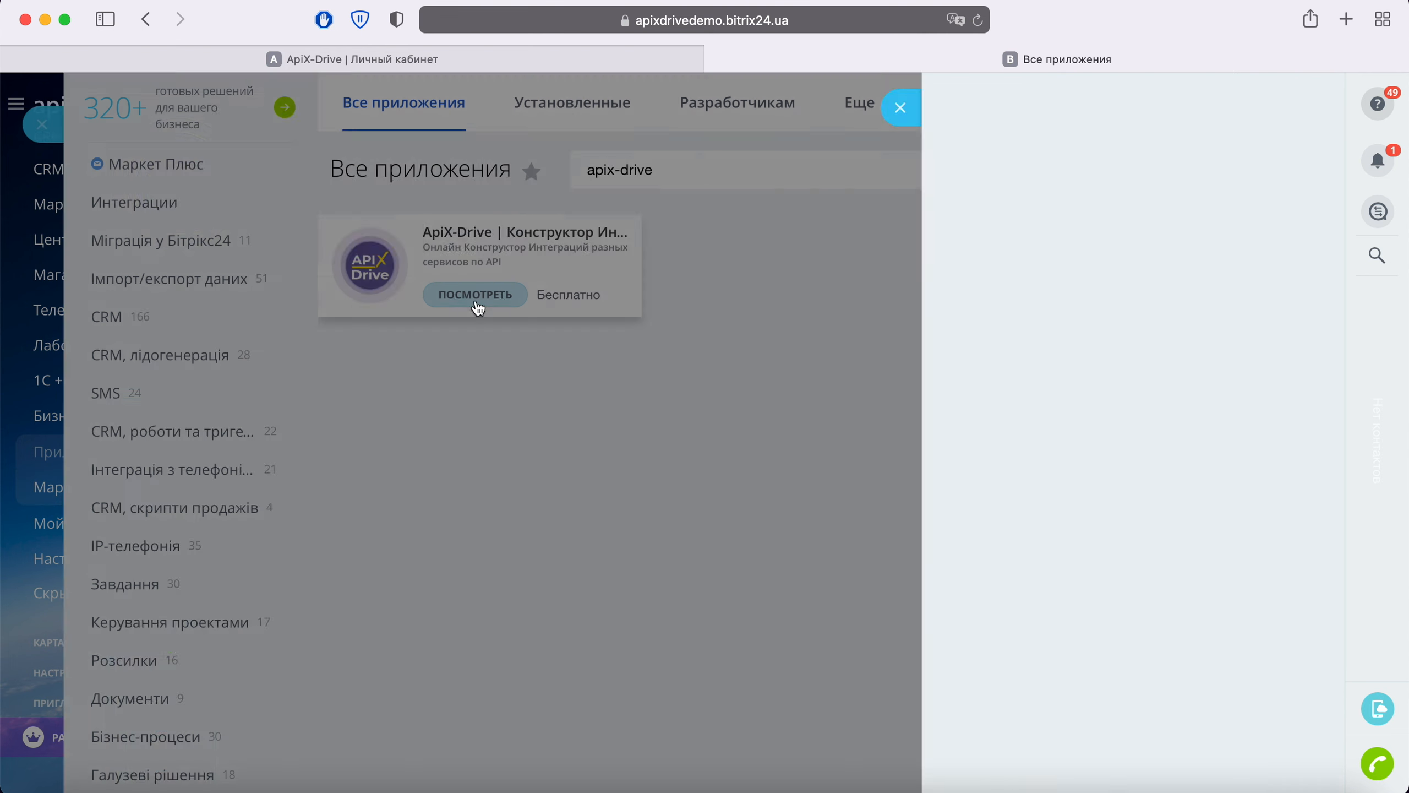
Install the ApiX-Drive application, accepting the licence agreement and the privacy policy.
click(393, 248)
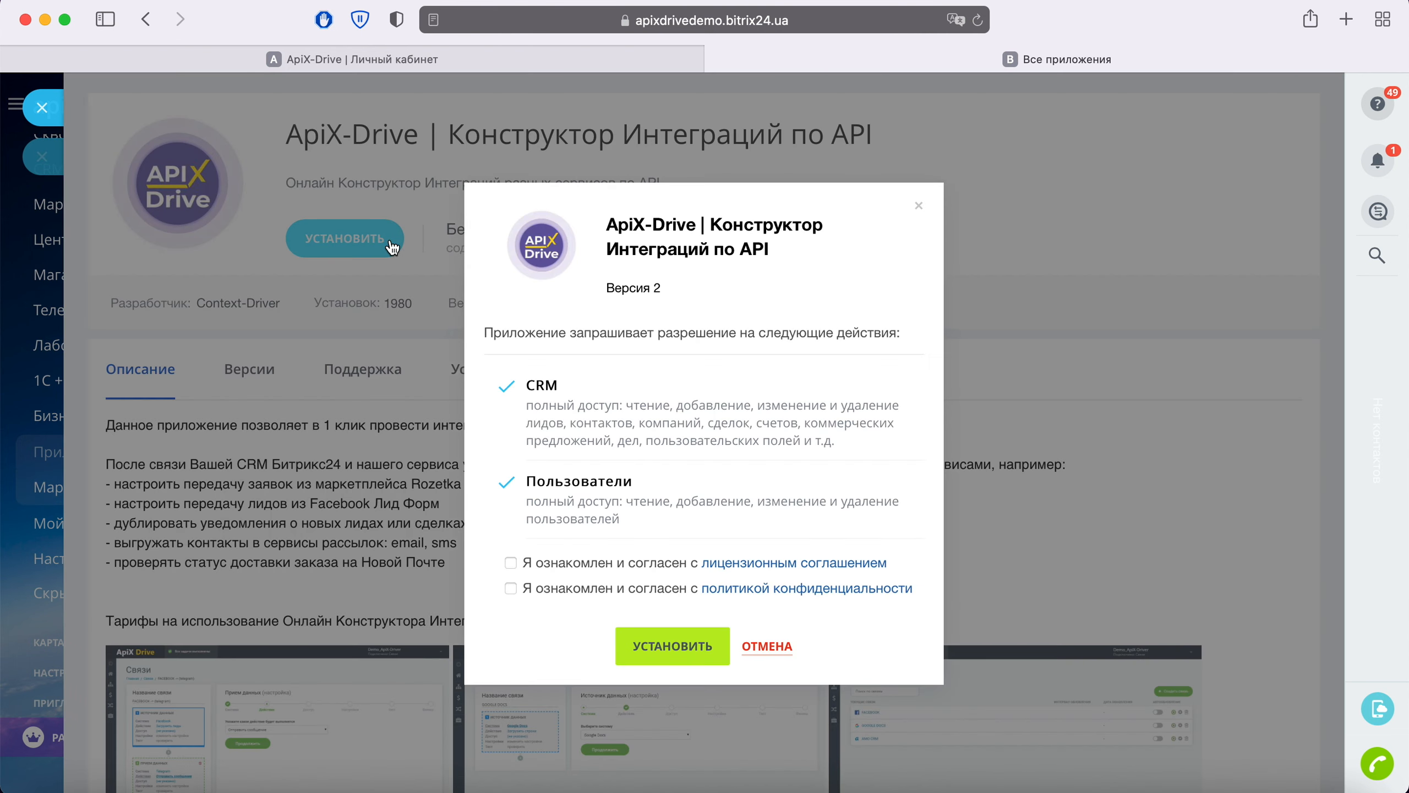
click(552, 563)
click(536, 589)
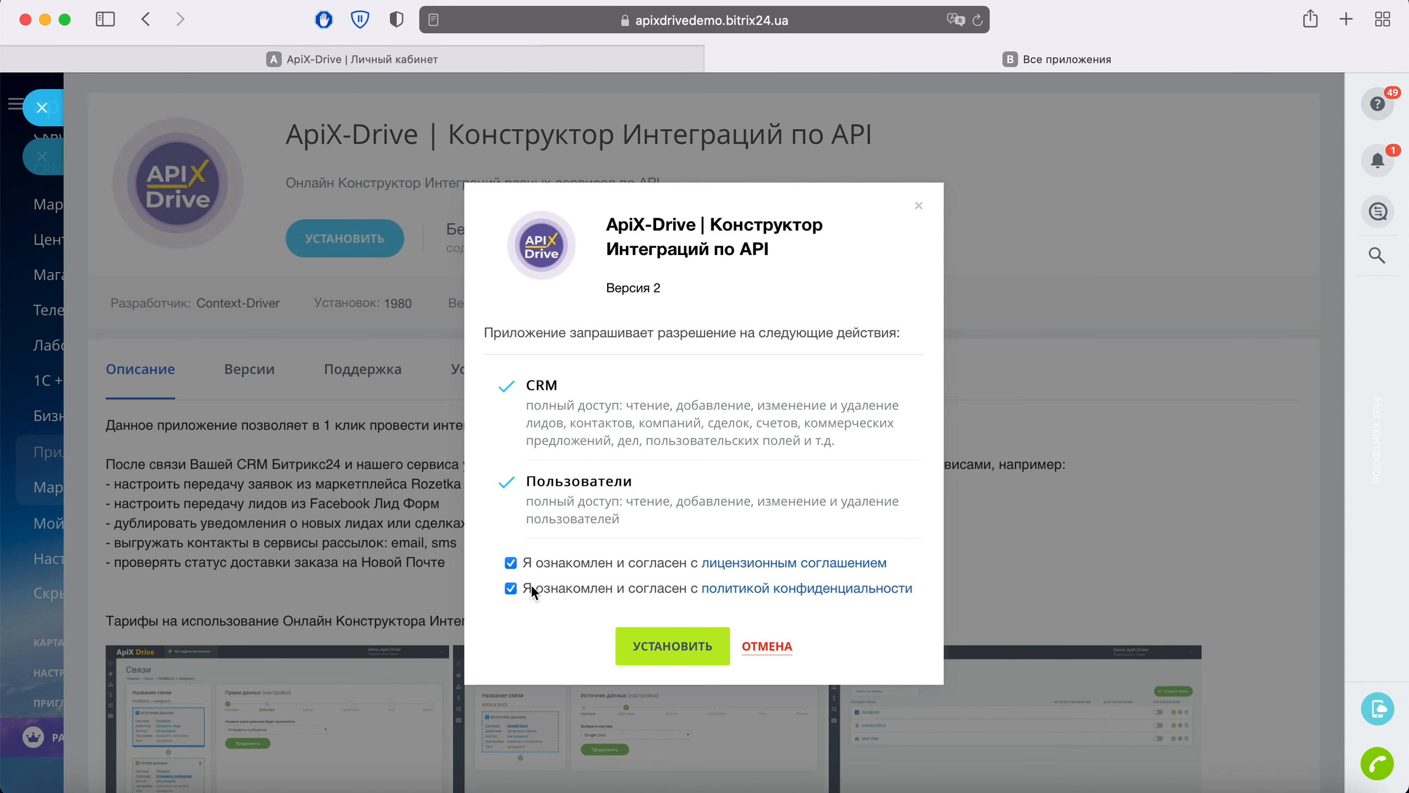
click(672, 648)
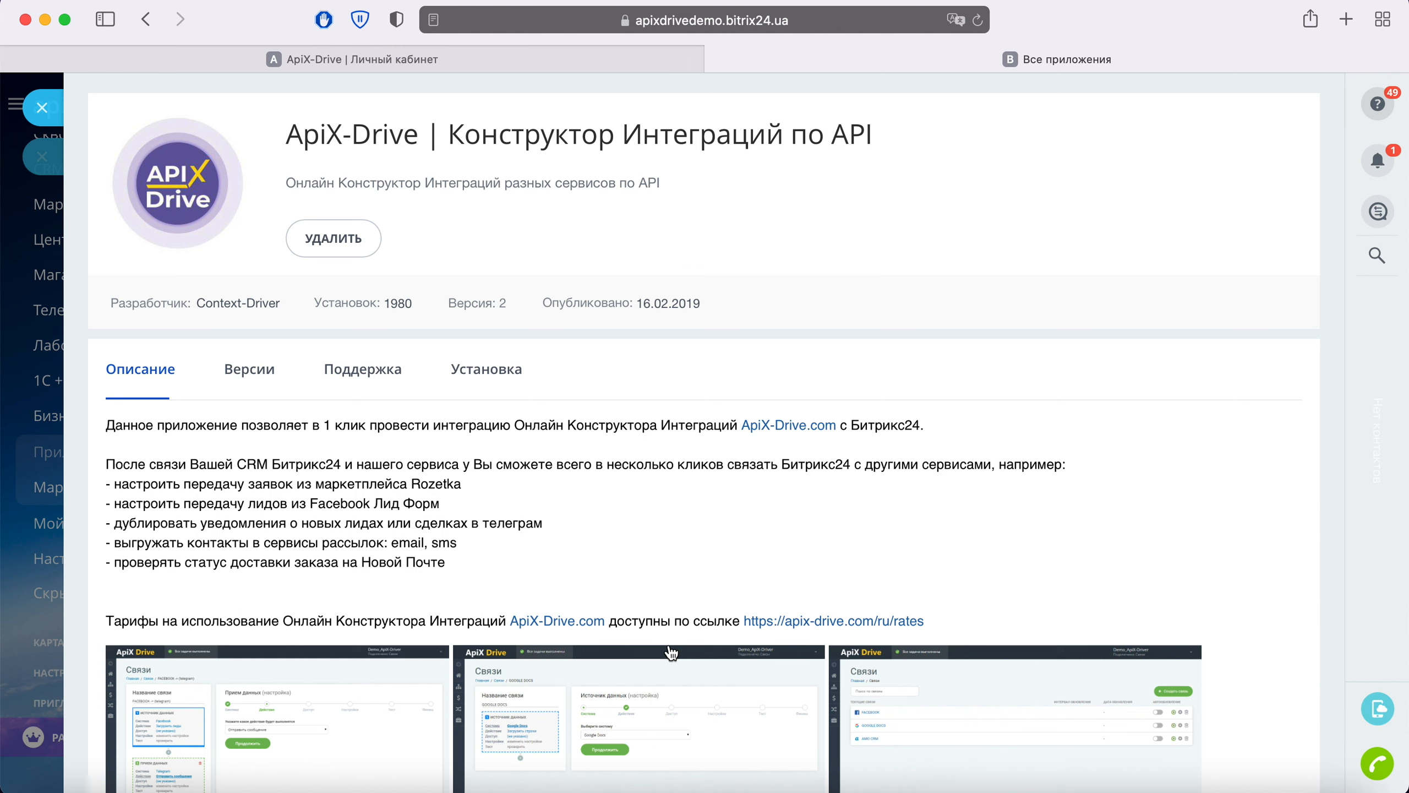
Copy the domain apixdrivedemo.bitrix24.ua from the page address into the ApiX-Drive integration's Домен портала field and save the integration.
click(661, 21)
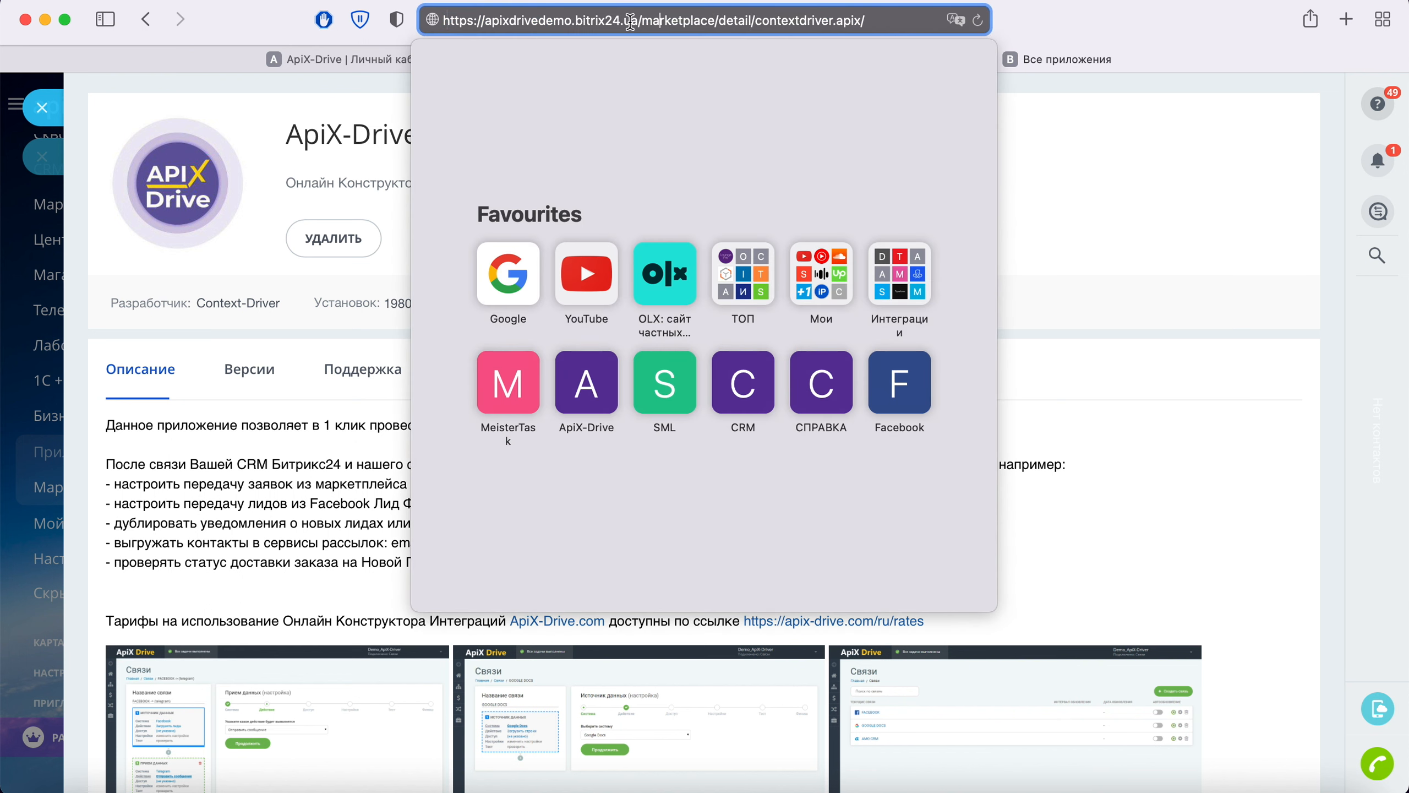
drag(486, 21, 638, 22)
right_click(605, 29)
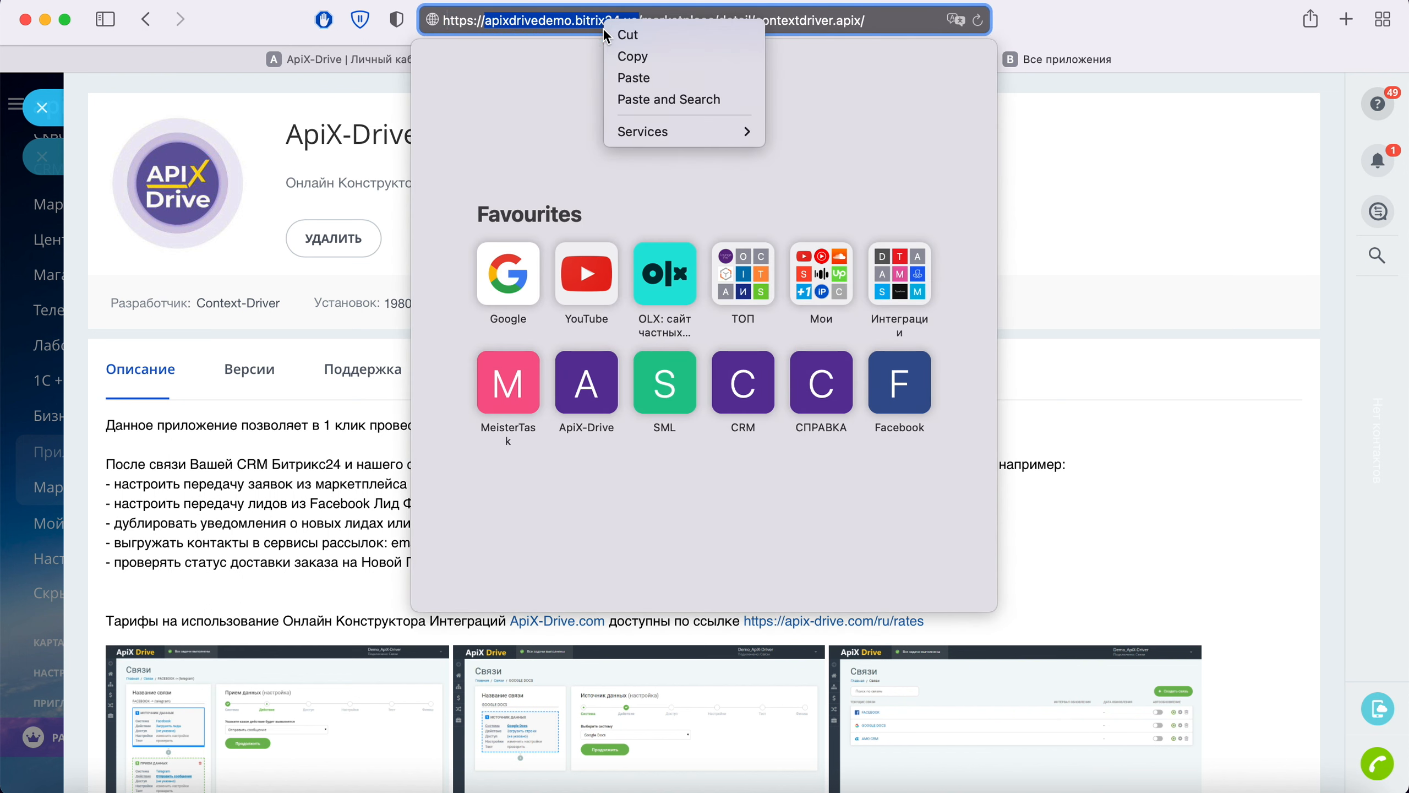
click(633, 57)
click(377, 60)
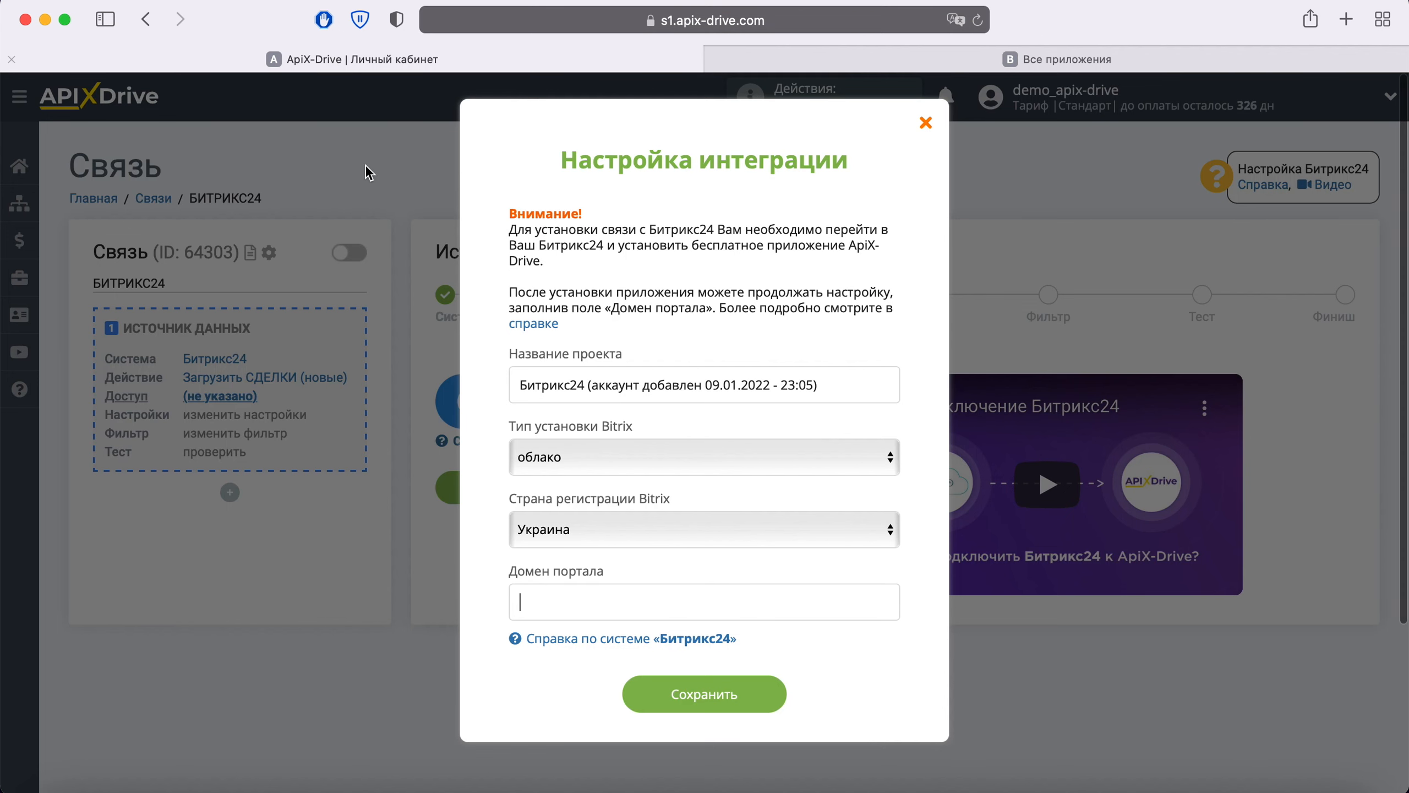
right_click(553, 584)
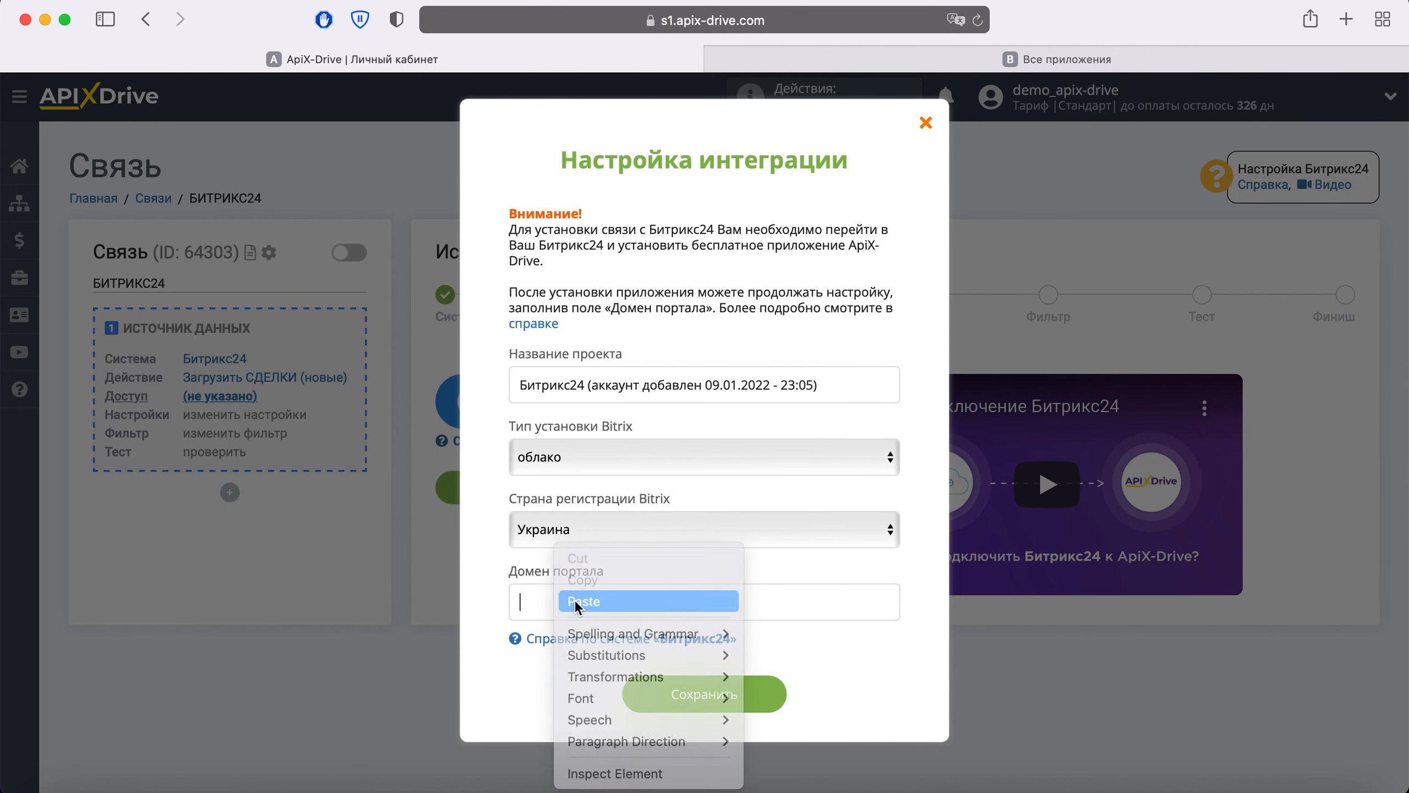
click(577, 602)
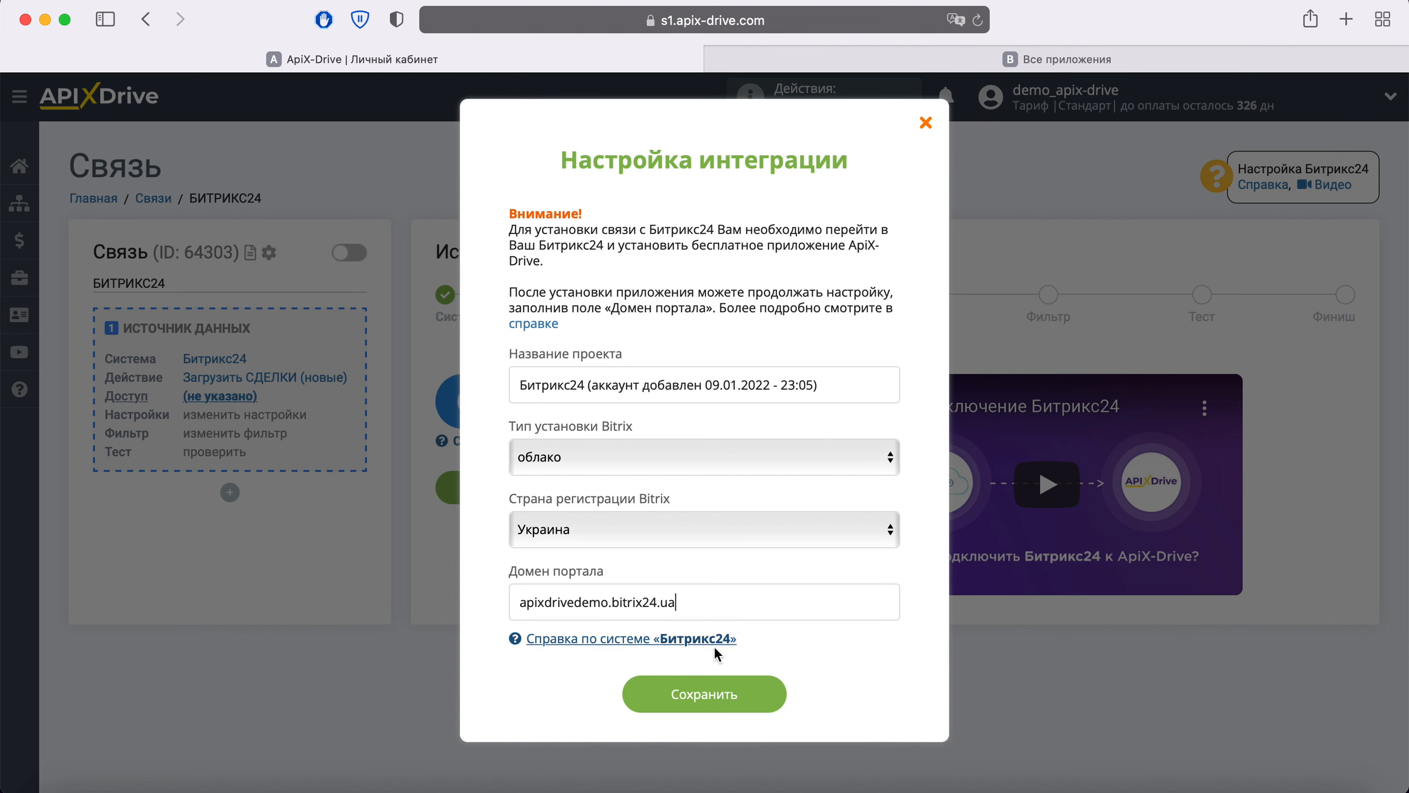
click(780, 695)
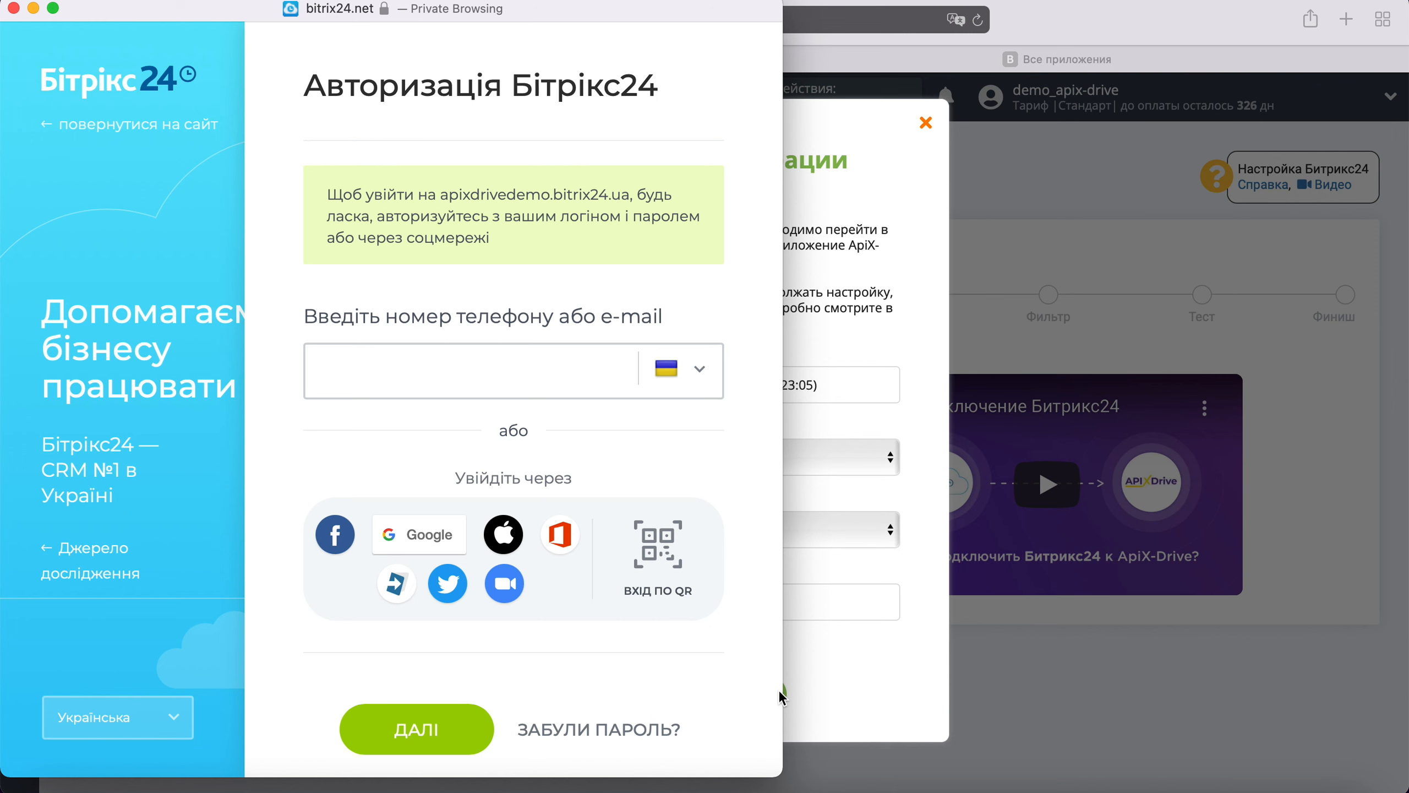
Authorize the Битрикс24 access by entering the account e-mail and filling in the saved account password.
click(408, 371)
right_click(408, 368)
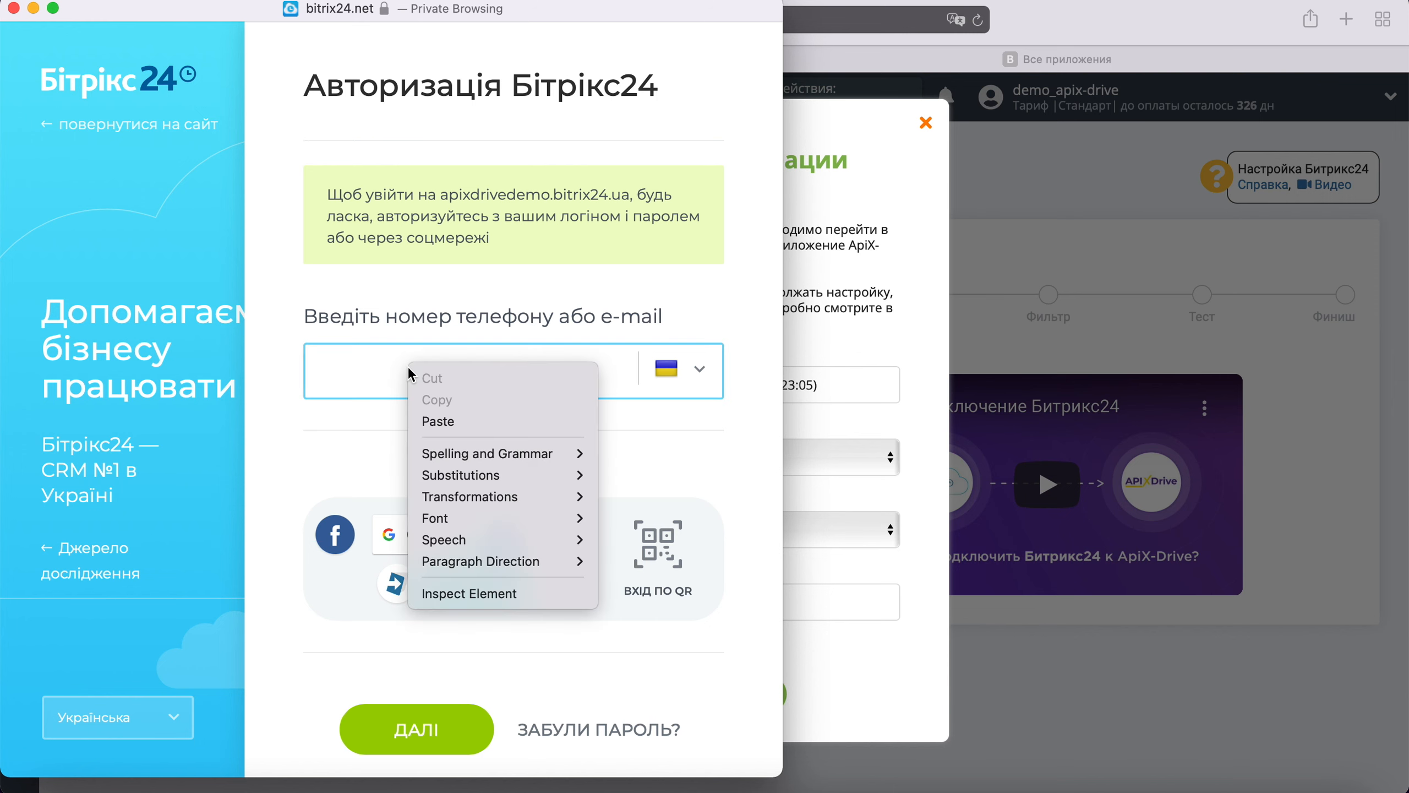
click(438, 421)
click(467, 741)
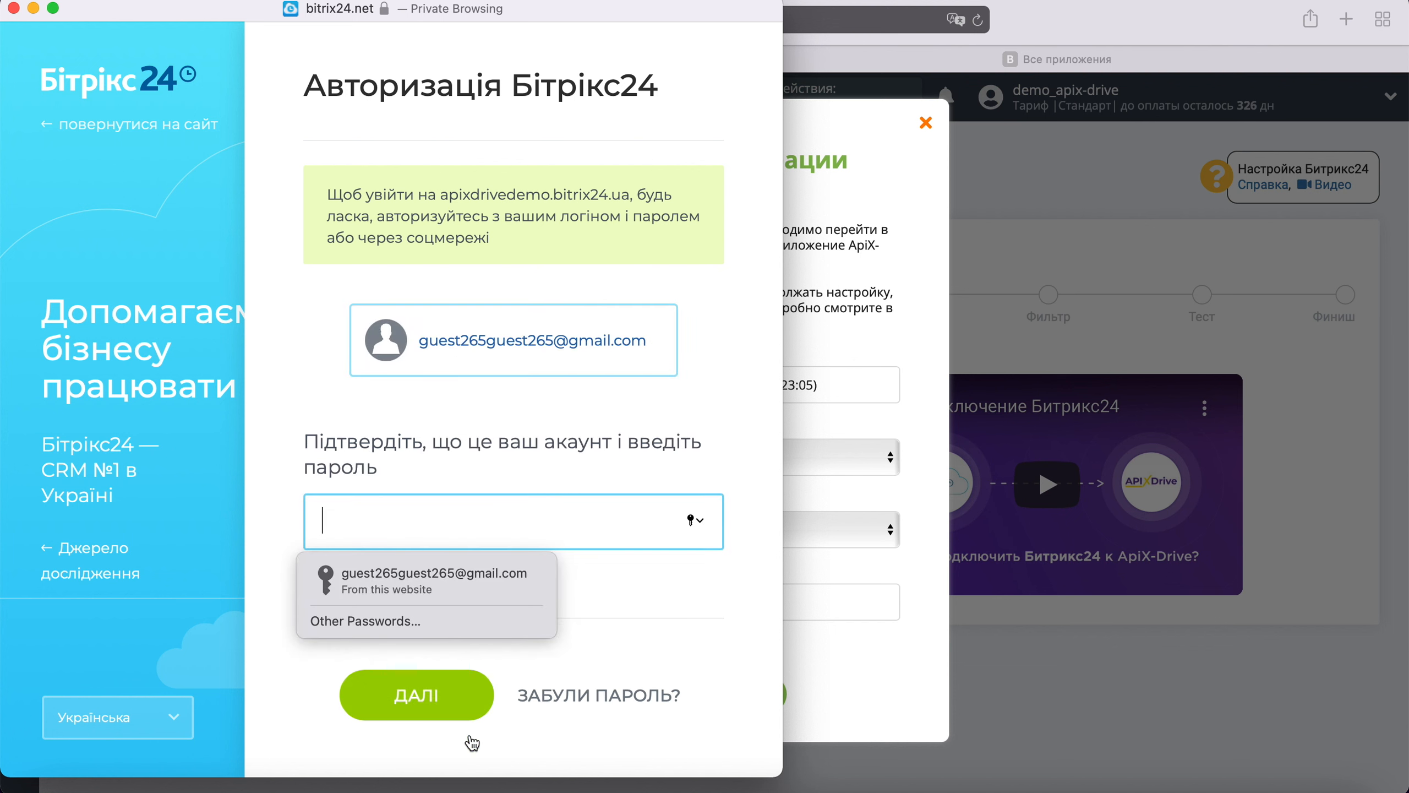
click(469, 590)
click(479, 705)
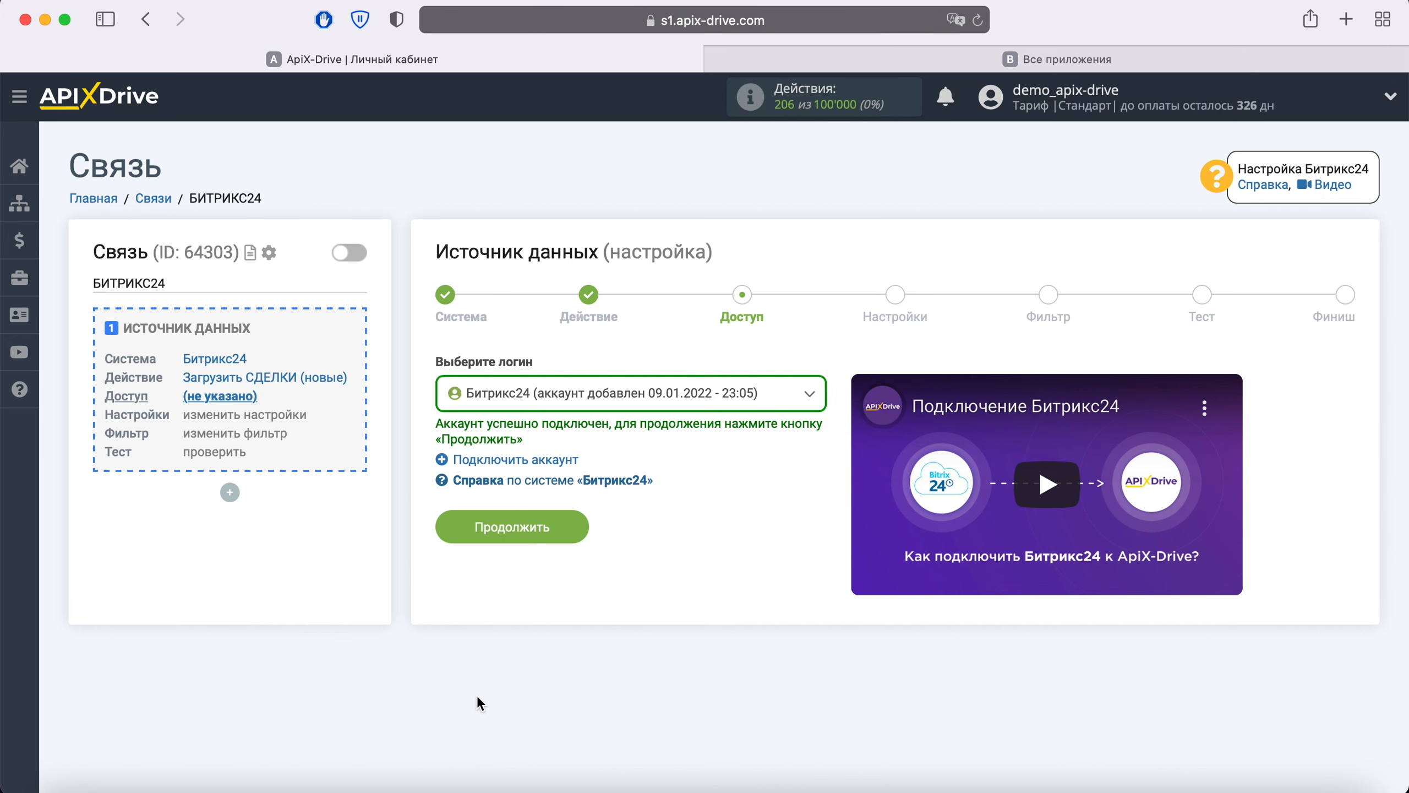
Select the newly connected Битрикс24 account for access and continue with the order funnel Без воронки.
click(806, 397)
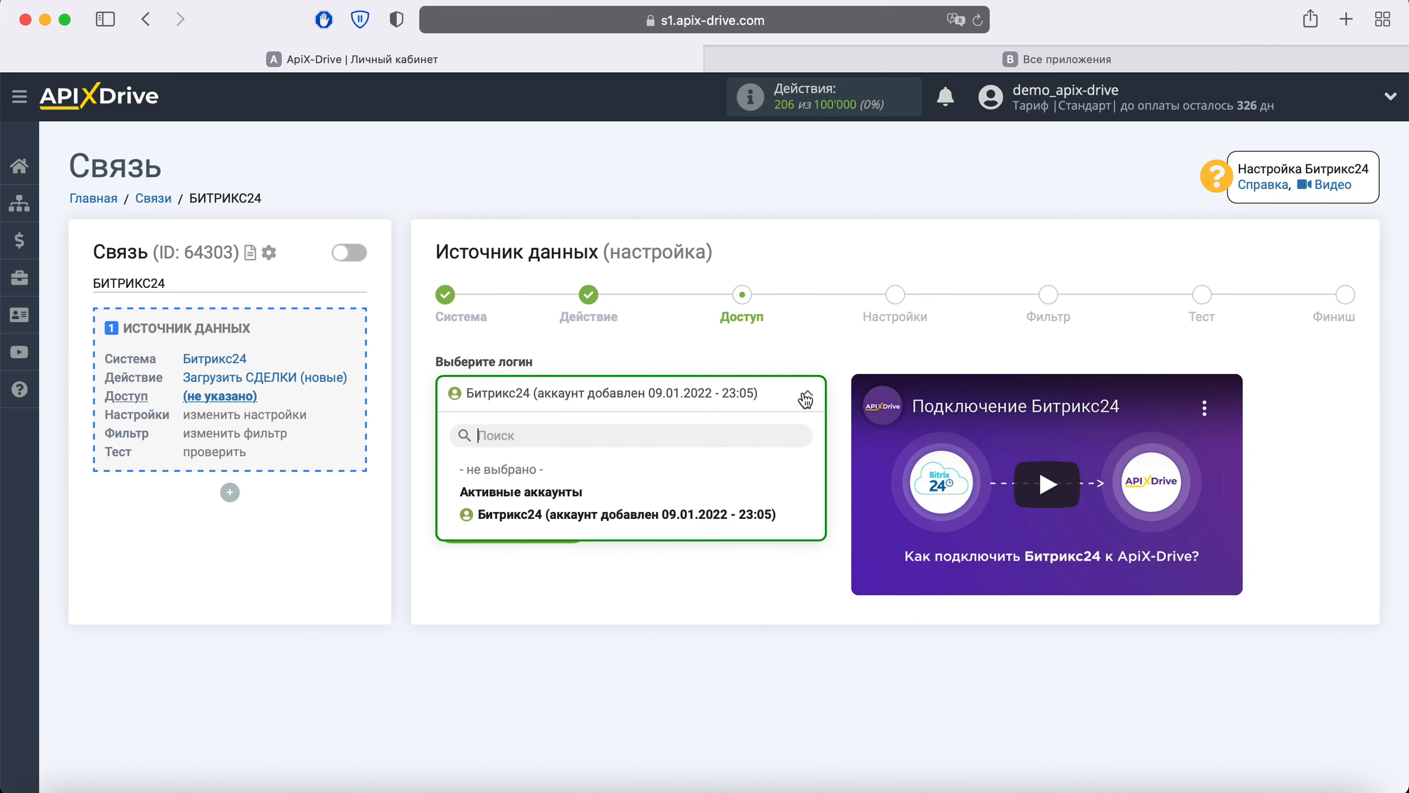
click(670, 516)
click(568, 522)
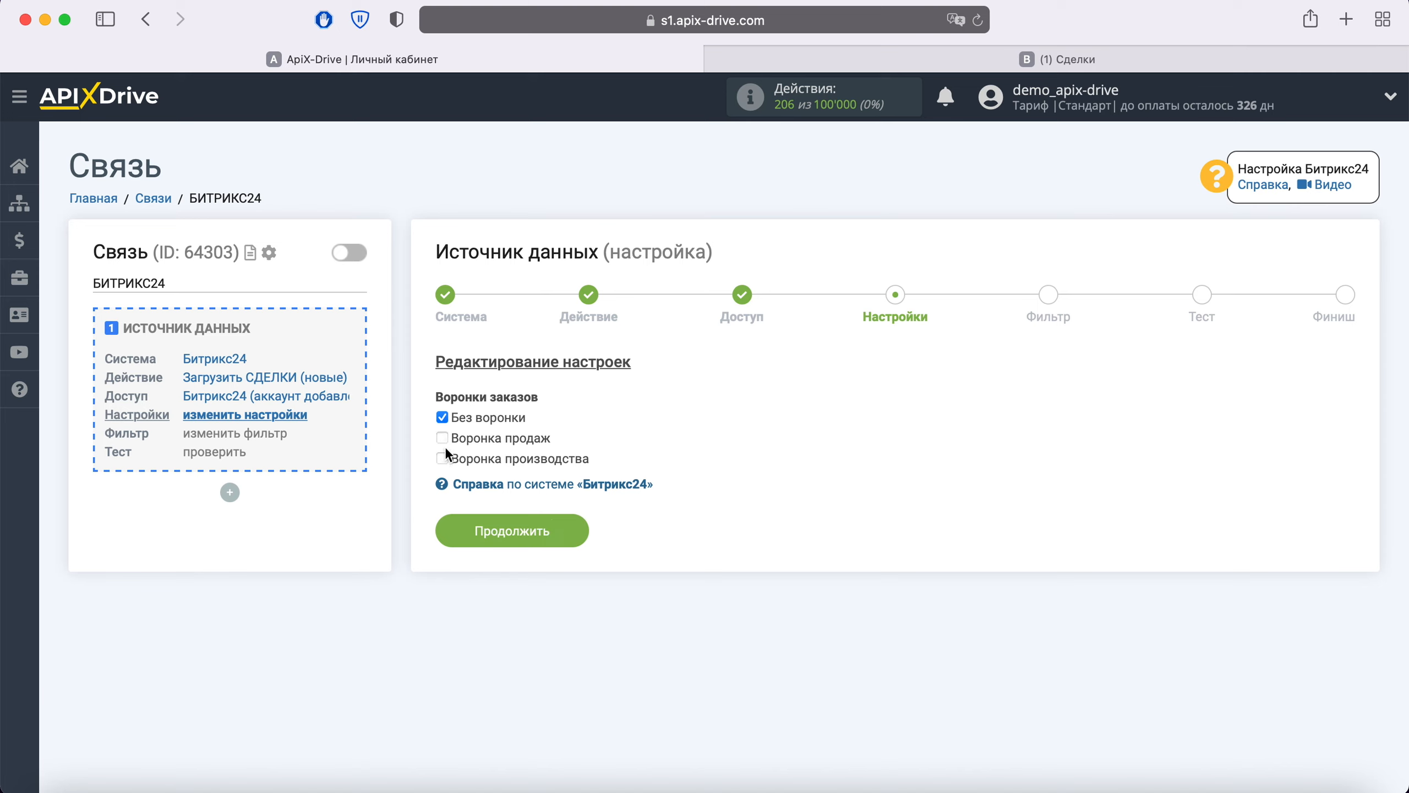
click(572, 527)
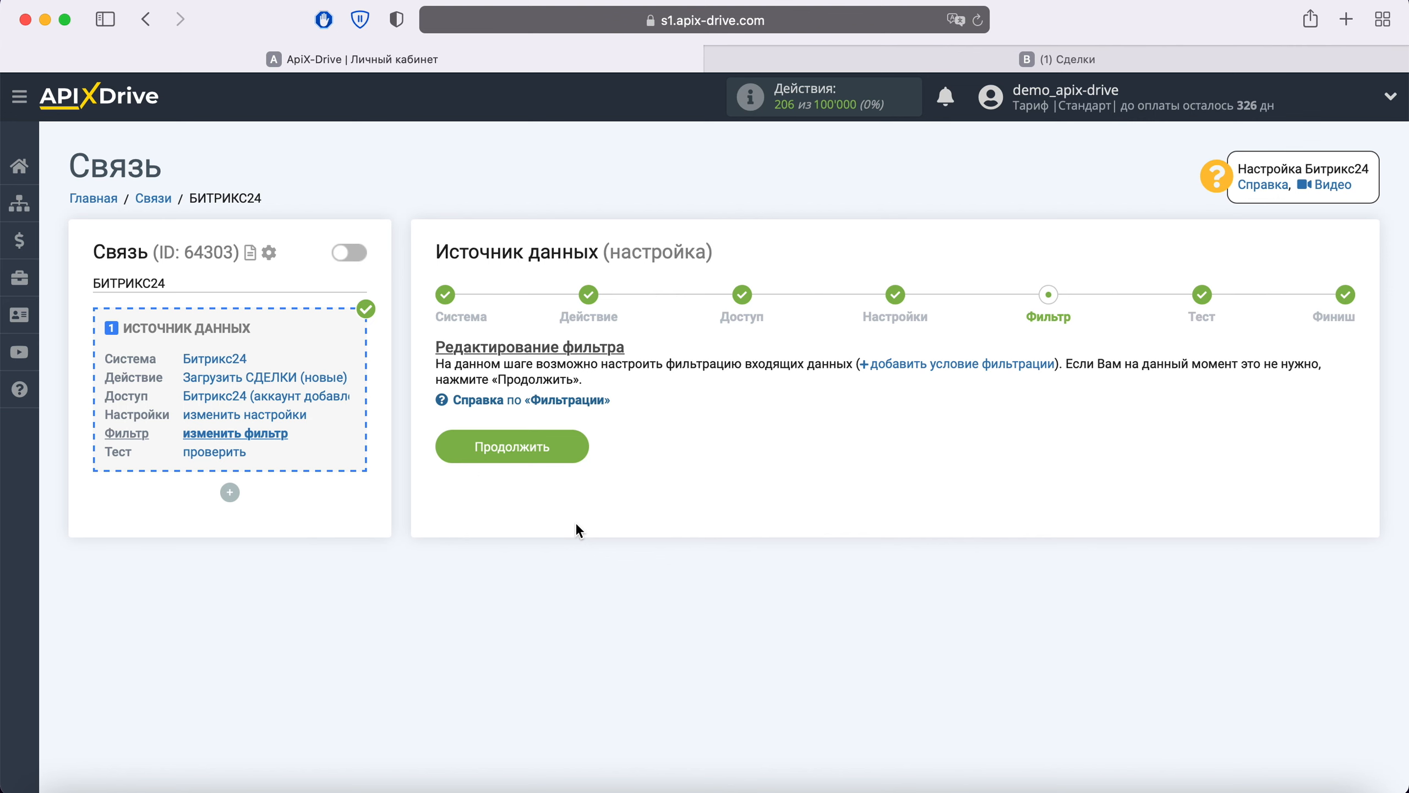
Continue past the filter stage without adding conditions and review the test deal data from Битрикс24.
click(572, 458)
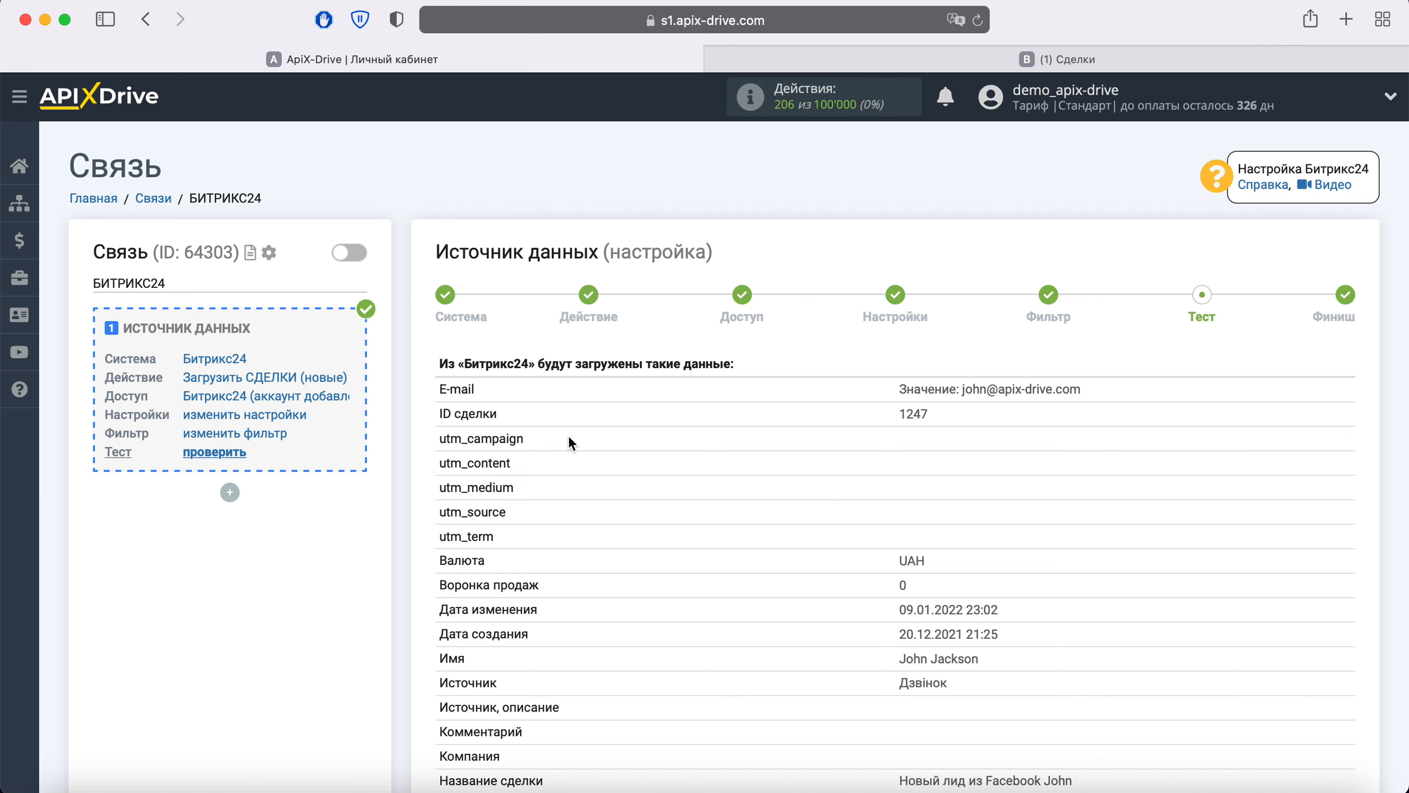
scroll(570, 442, down, 5)
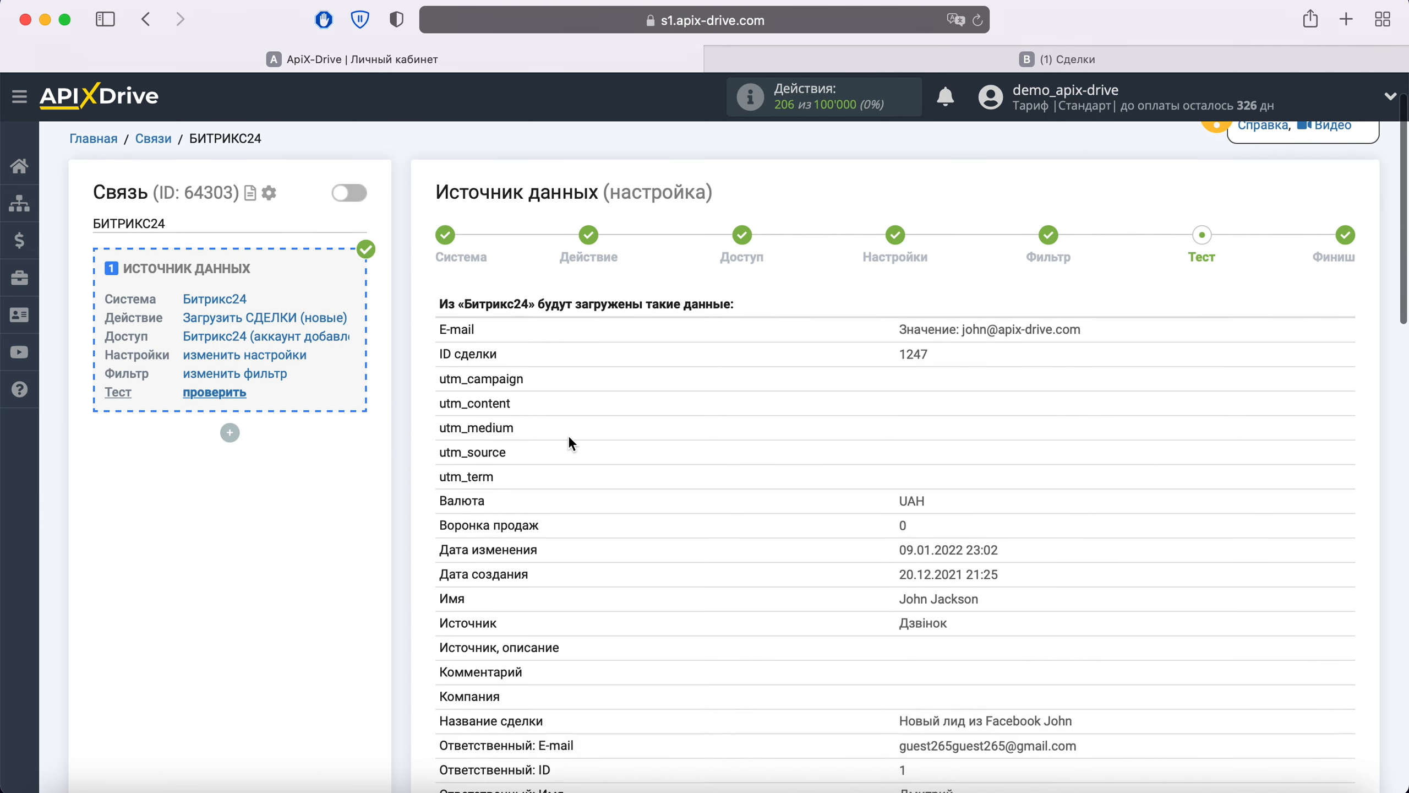
scroll(571, 439, down, 10)
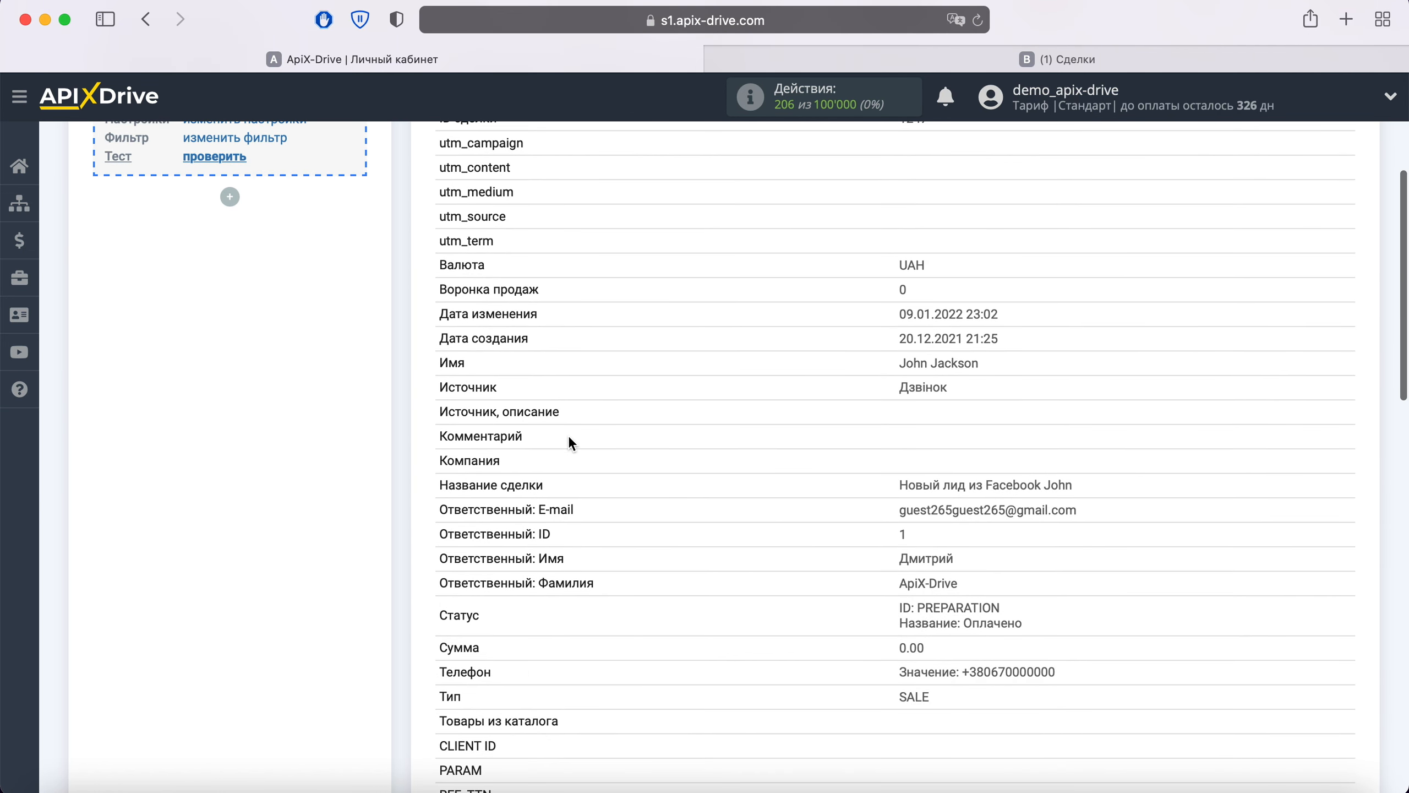
Finish the Битрикс24 data source setup after reviewing the remaining test data, and start the data destination setup.
scroll(569, 435, down, 20)
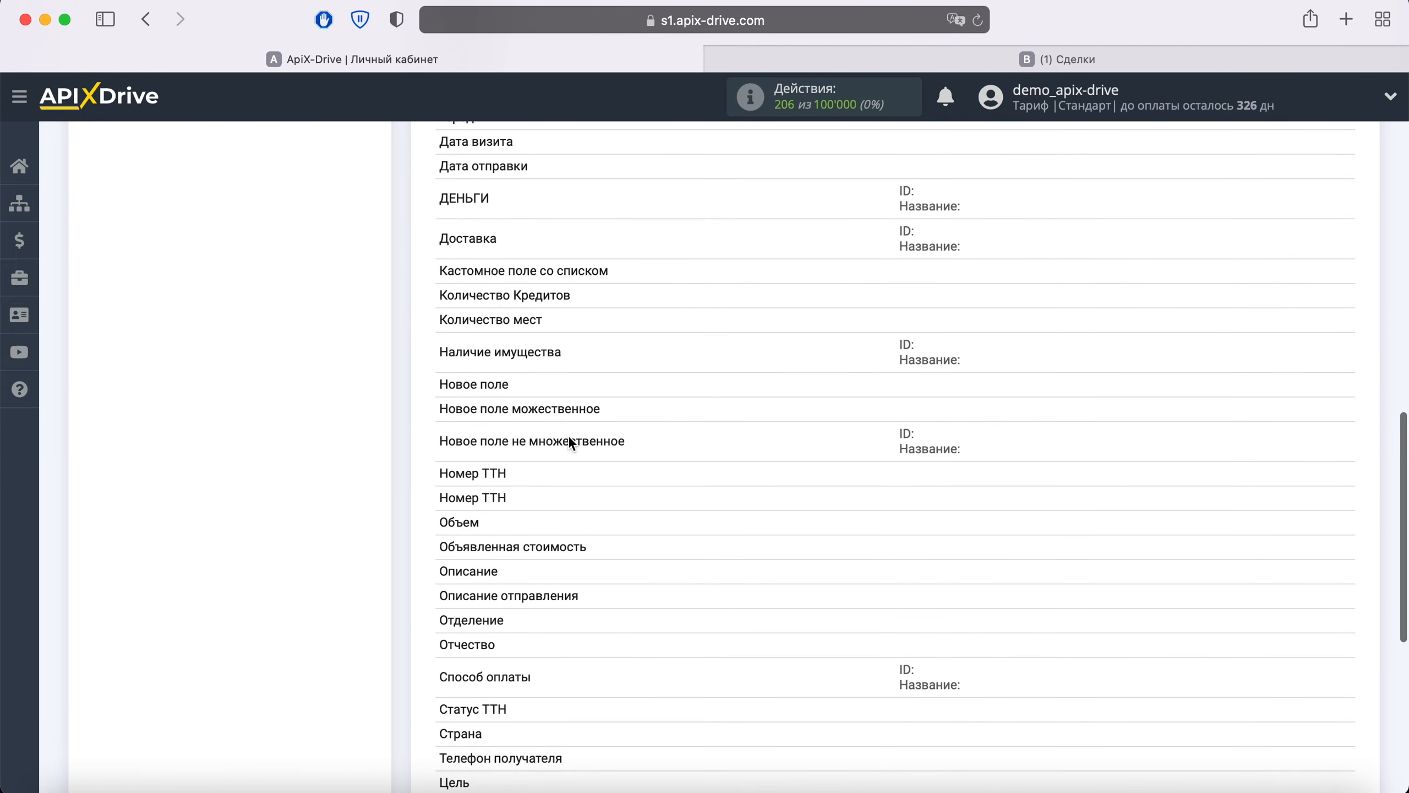
click(1302, 513)
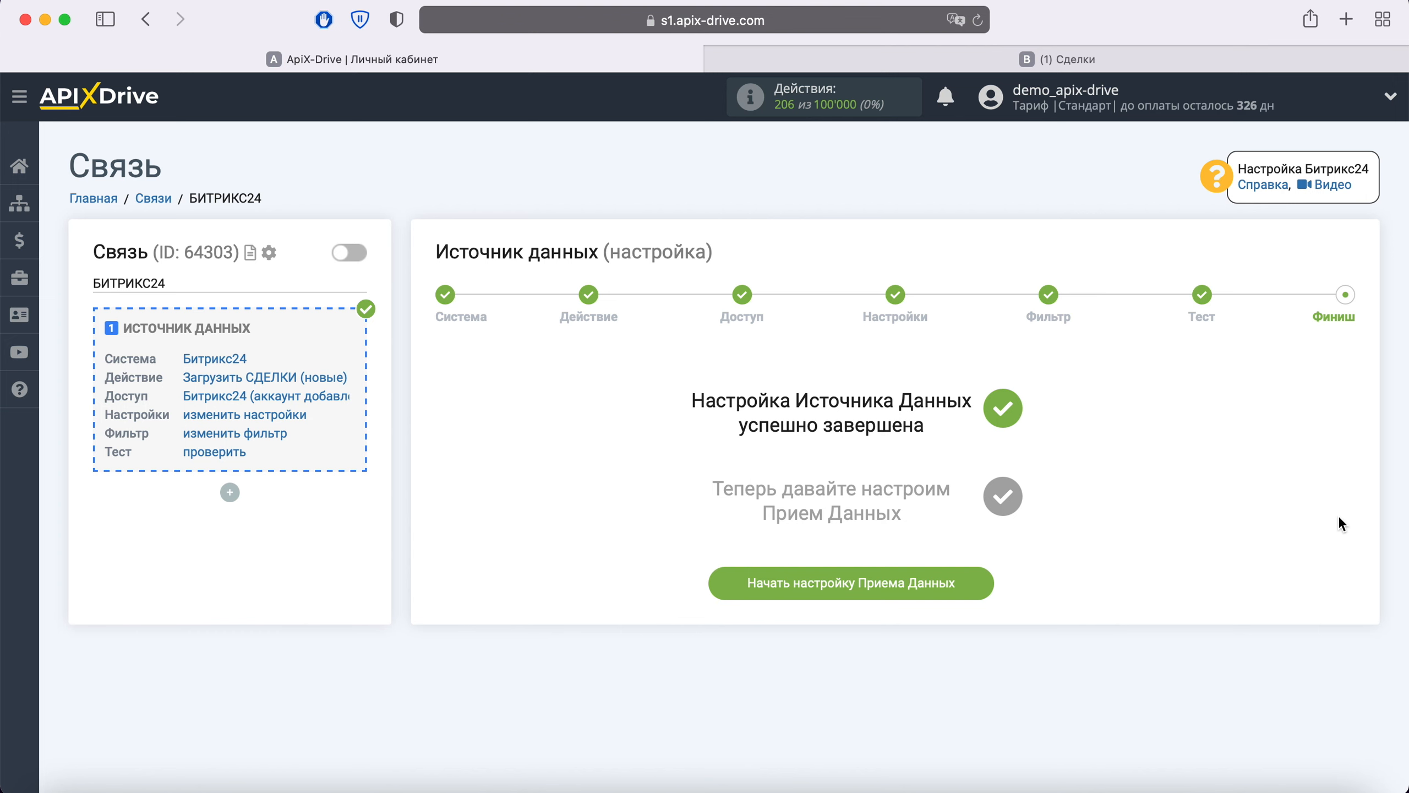
click(990, 586)
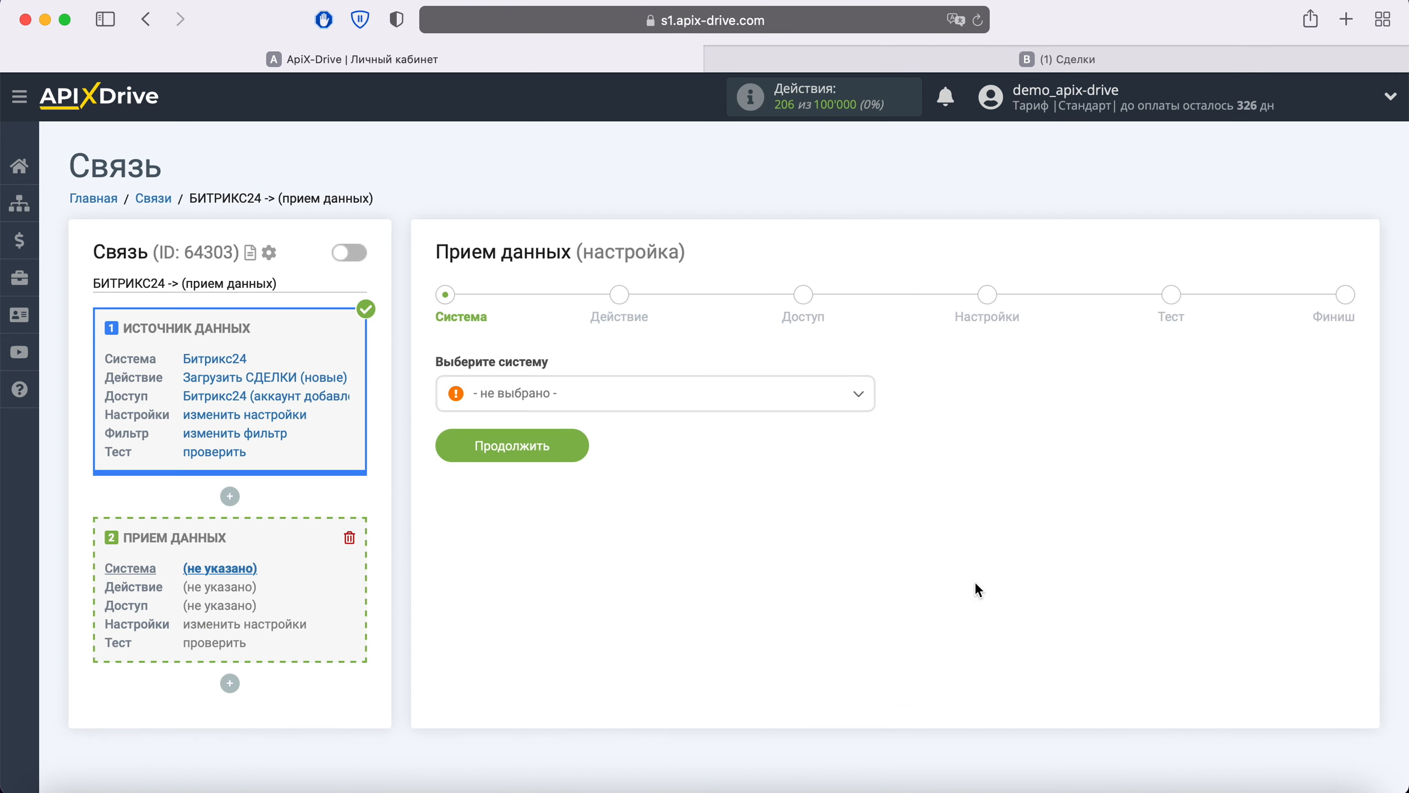
Set Viber as the destination system with the action Отправить сообщение, and continue to the access stage.
click(792, 408)
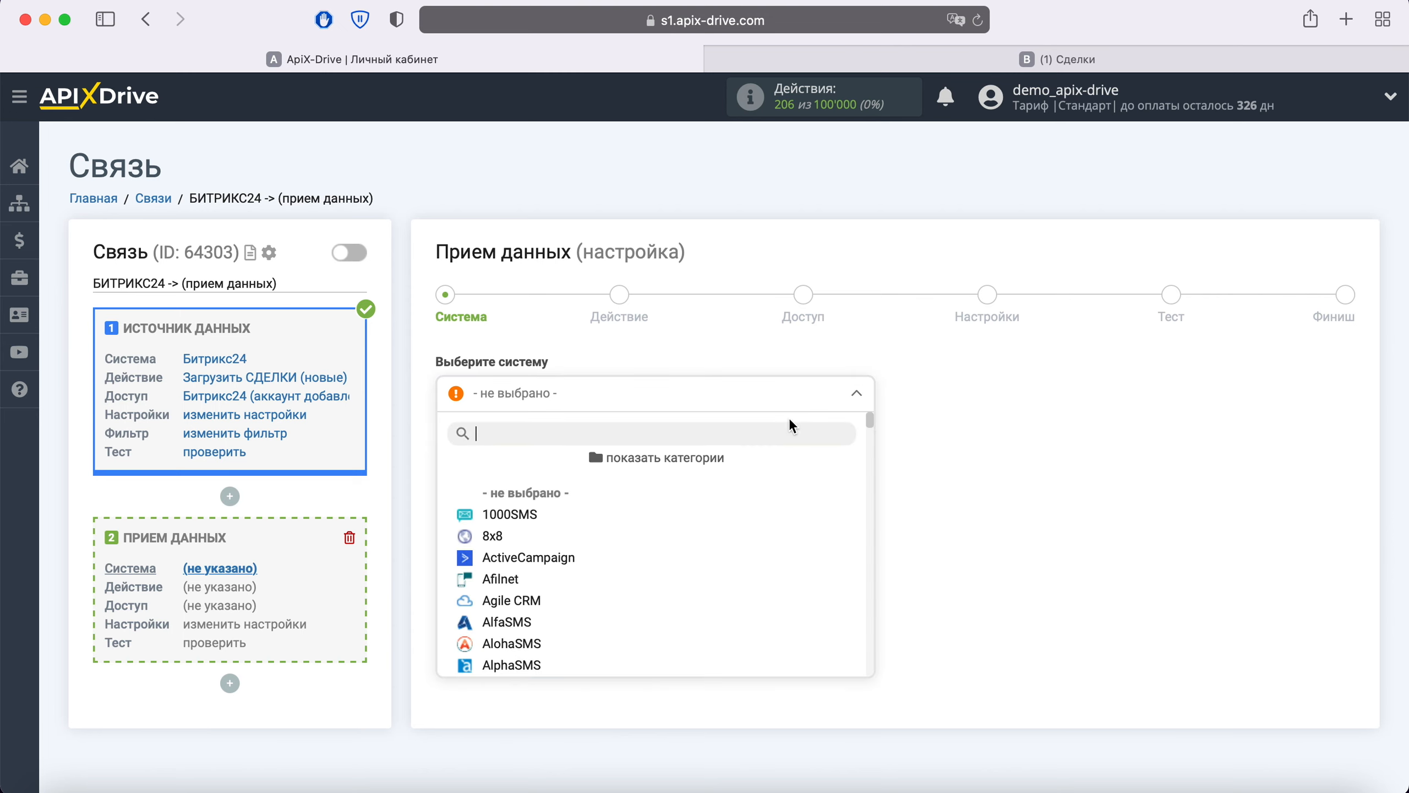
scroll(788, 513, down, 10)
scroll(790, 515, down, 20)
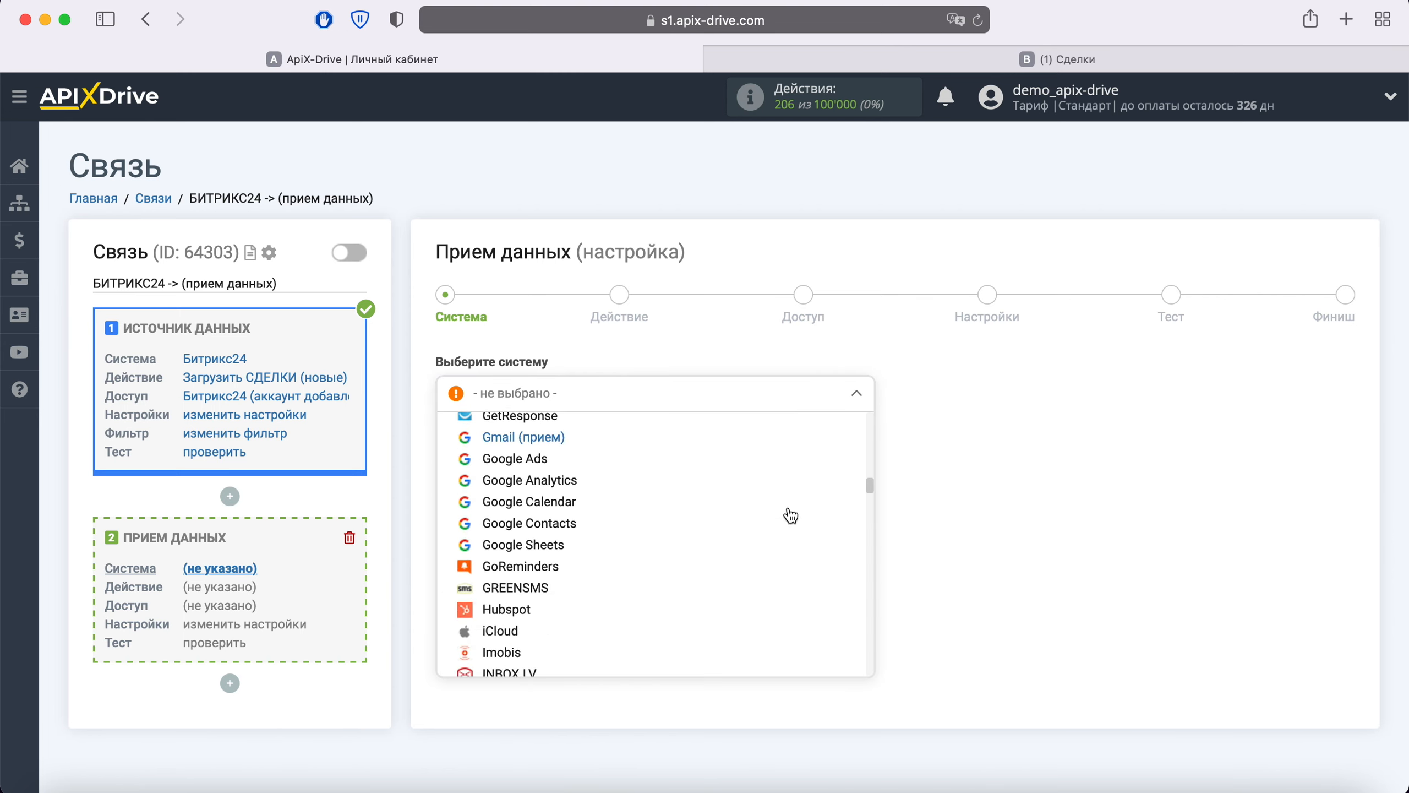
scroll(791, 515, down, 20)
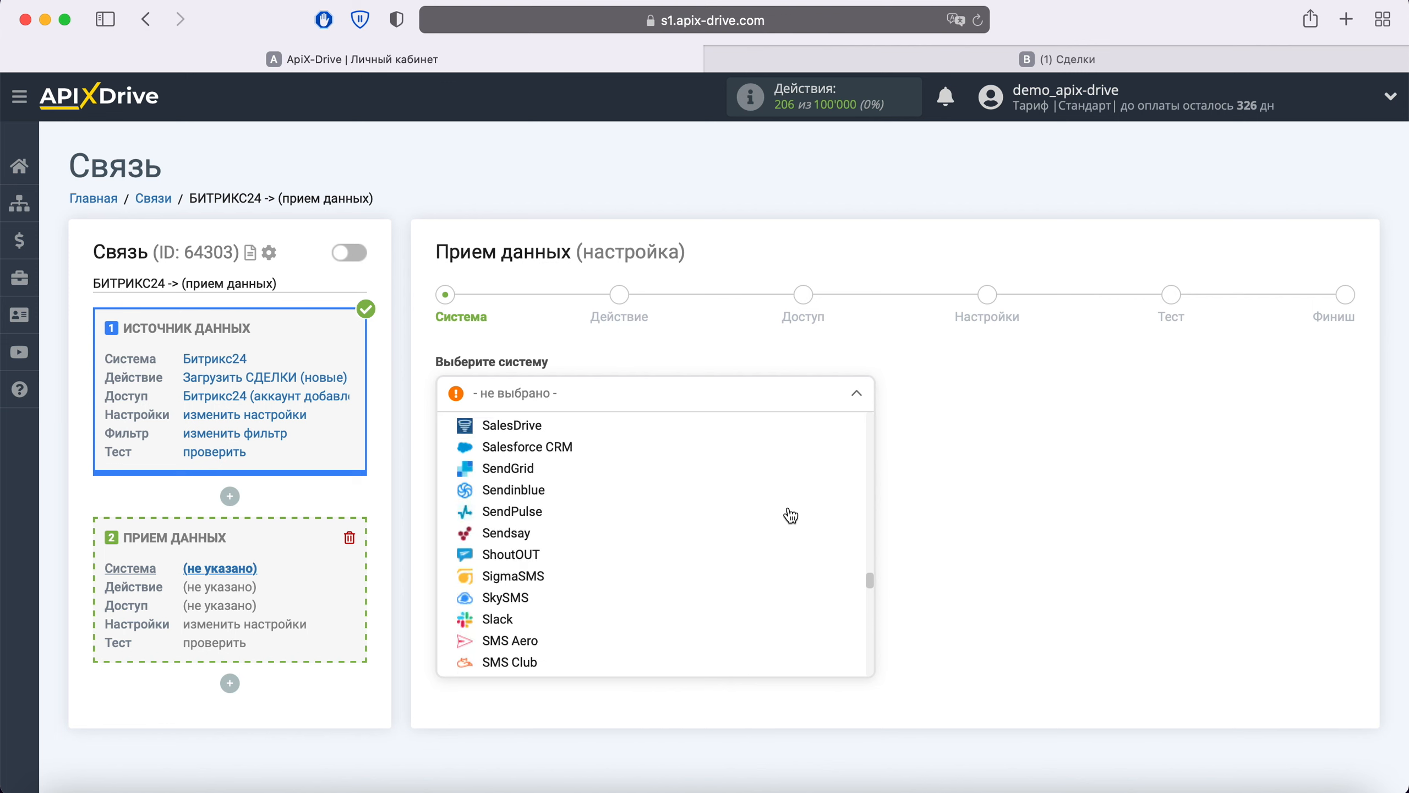
scroll(790, 516, down, 10)
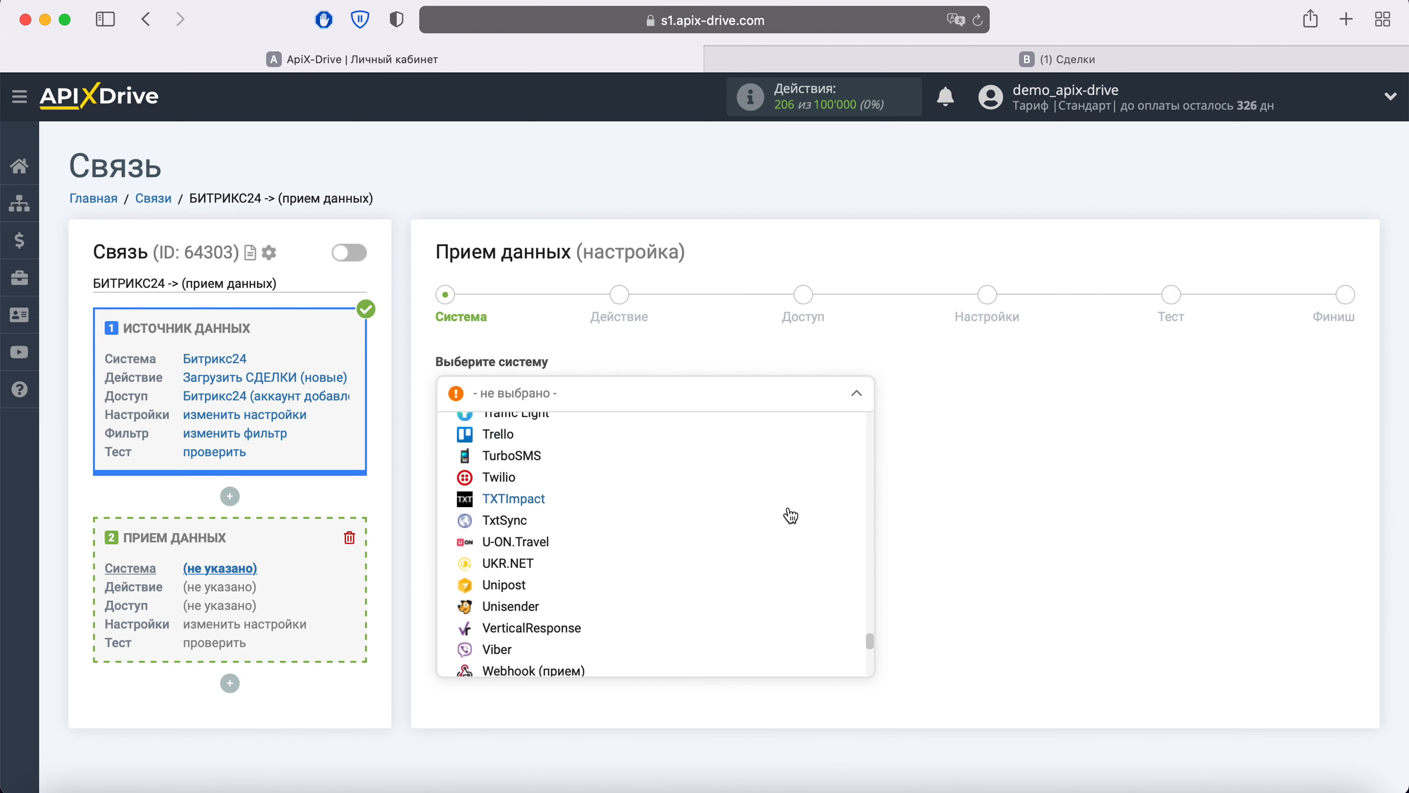
click(559, 507)
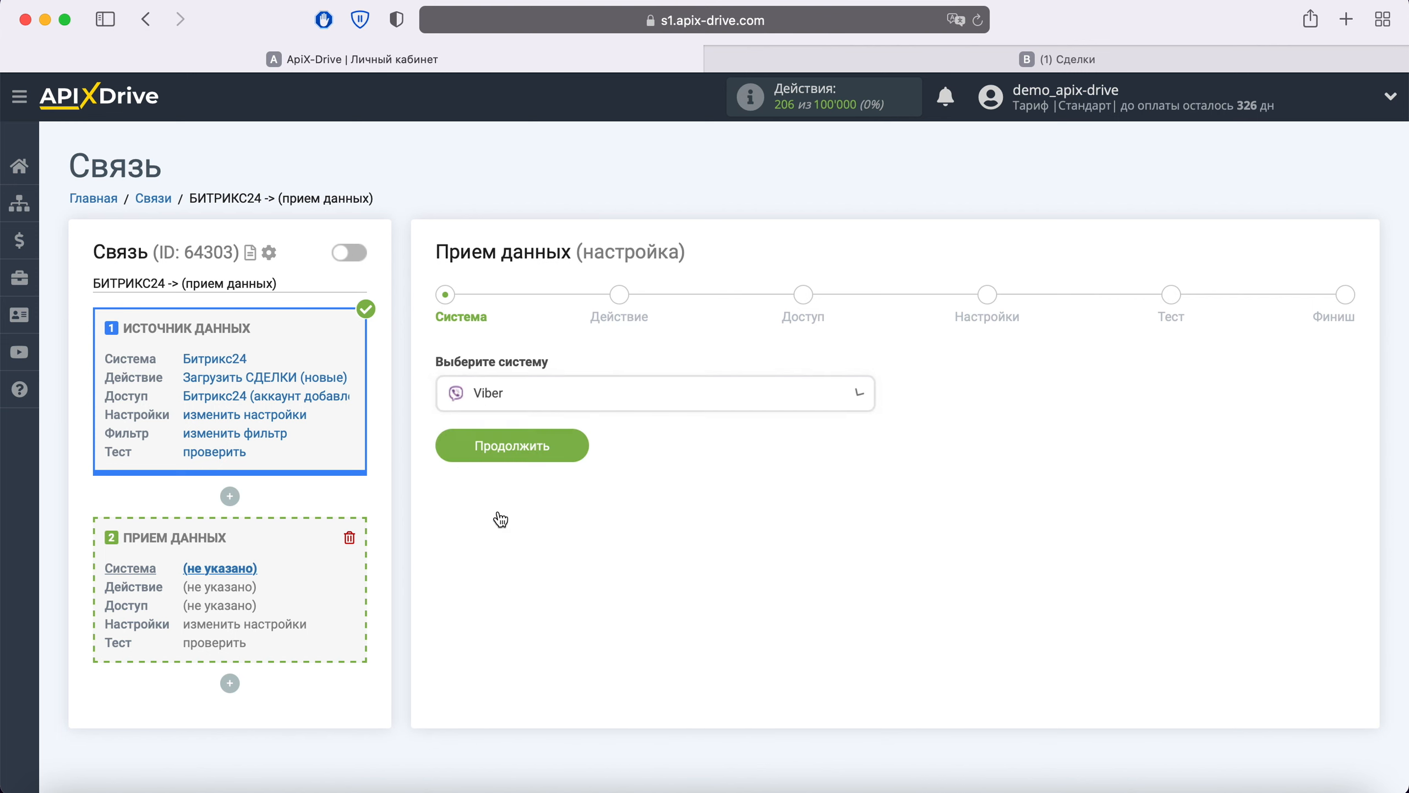
click(574, 445)
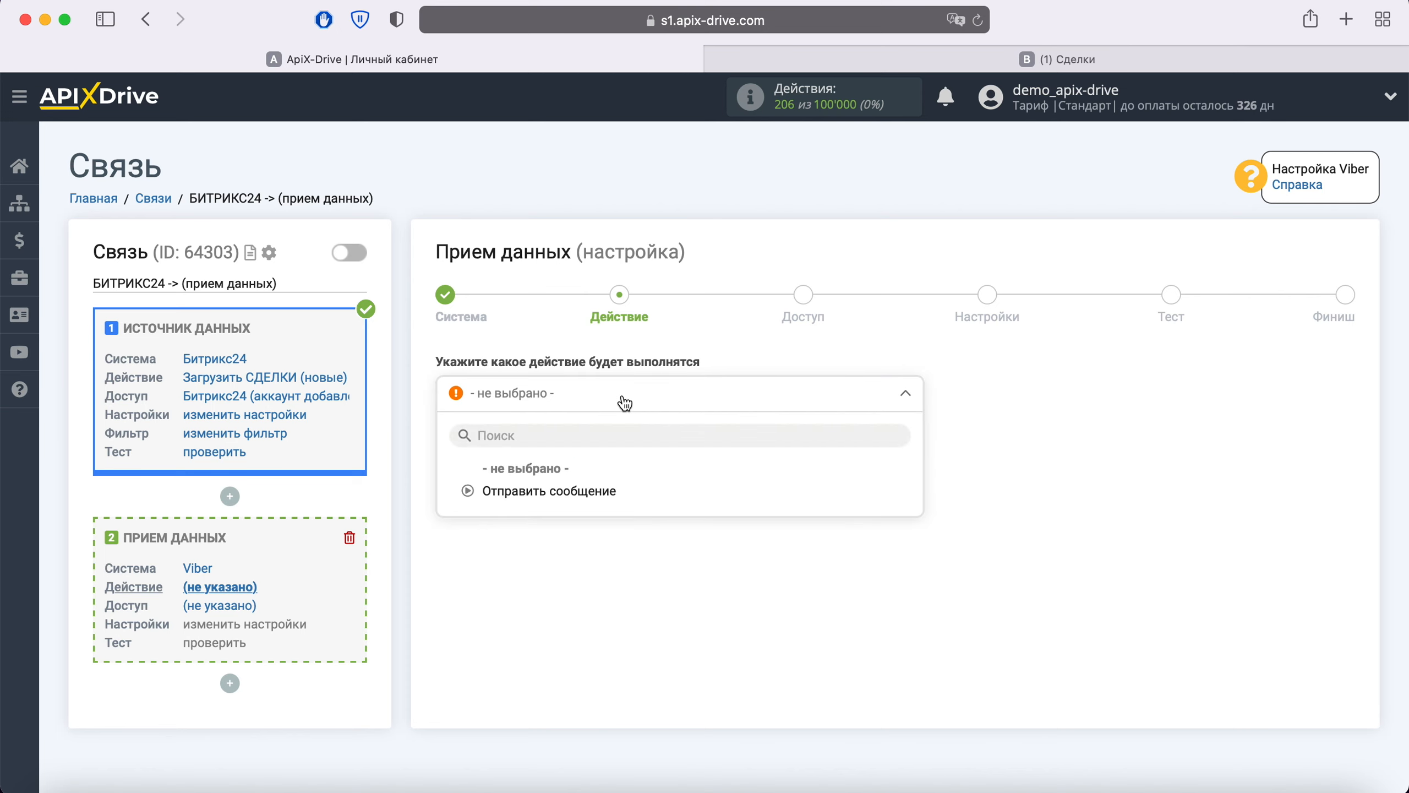
click(596, 492)
click(576, 475)
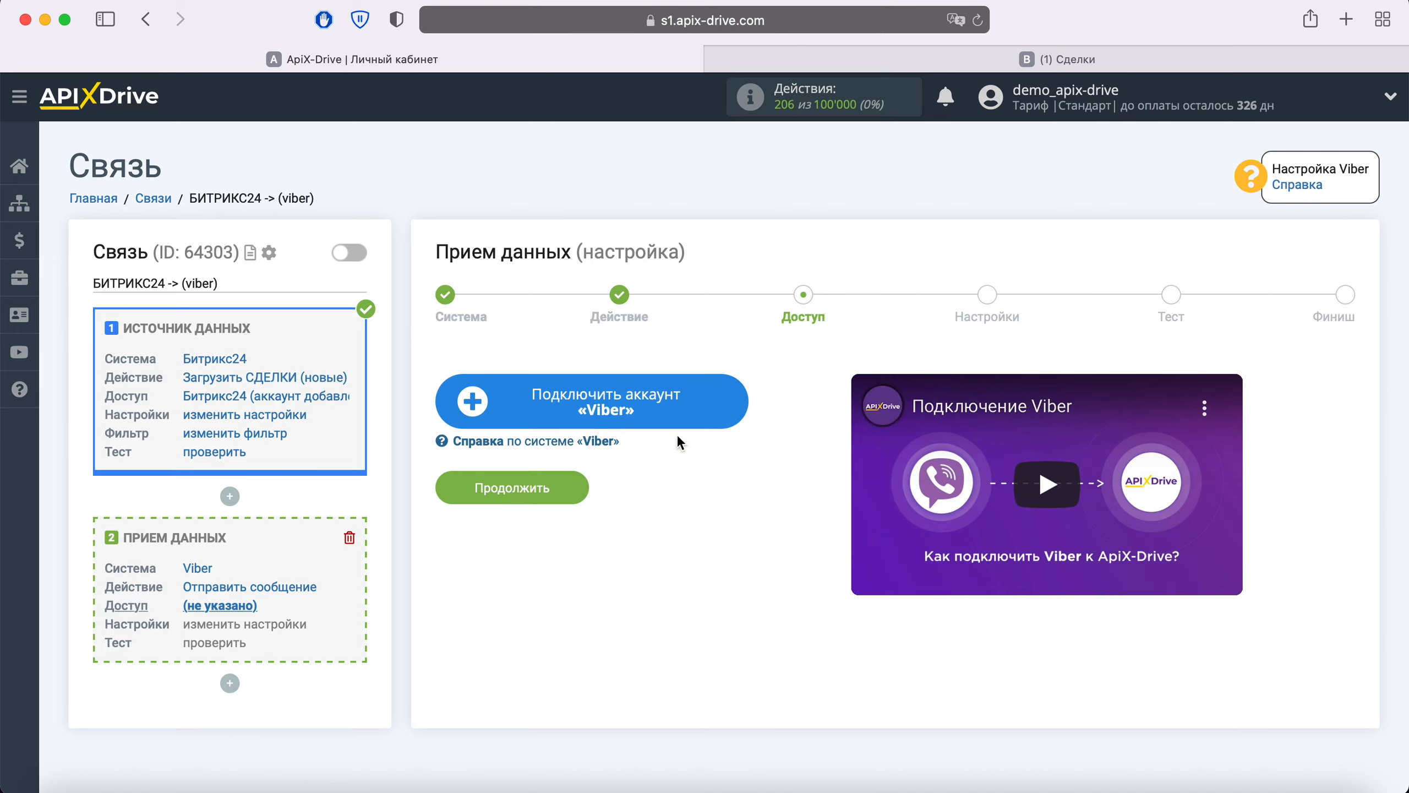
Connect a new Viber account, keeping the suggested integration name, and save it.
click(724, 410)
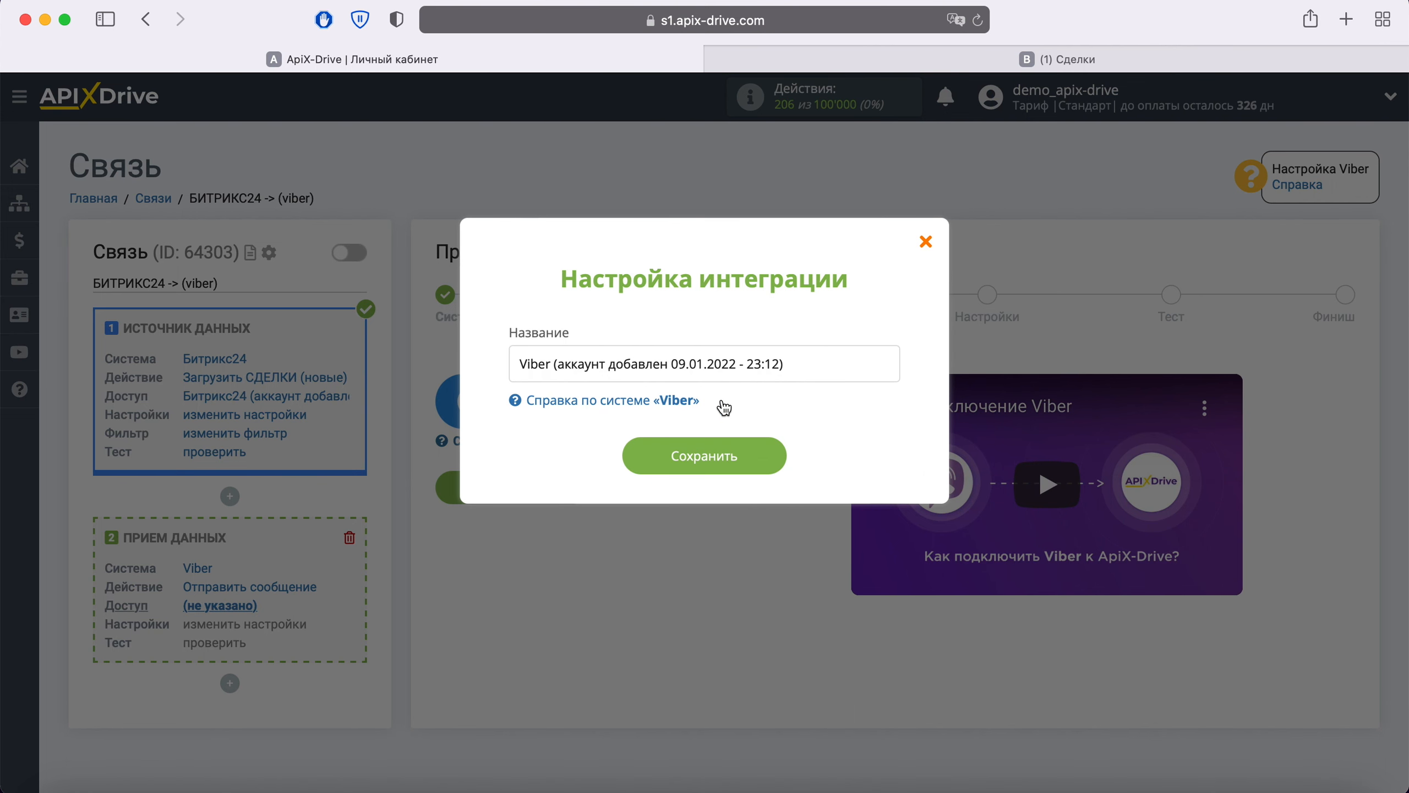
drag(788, 364, 510, 356)
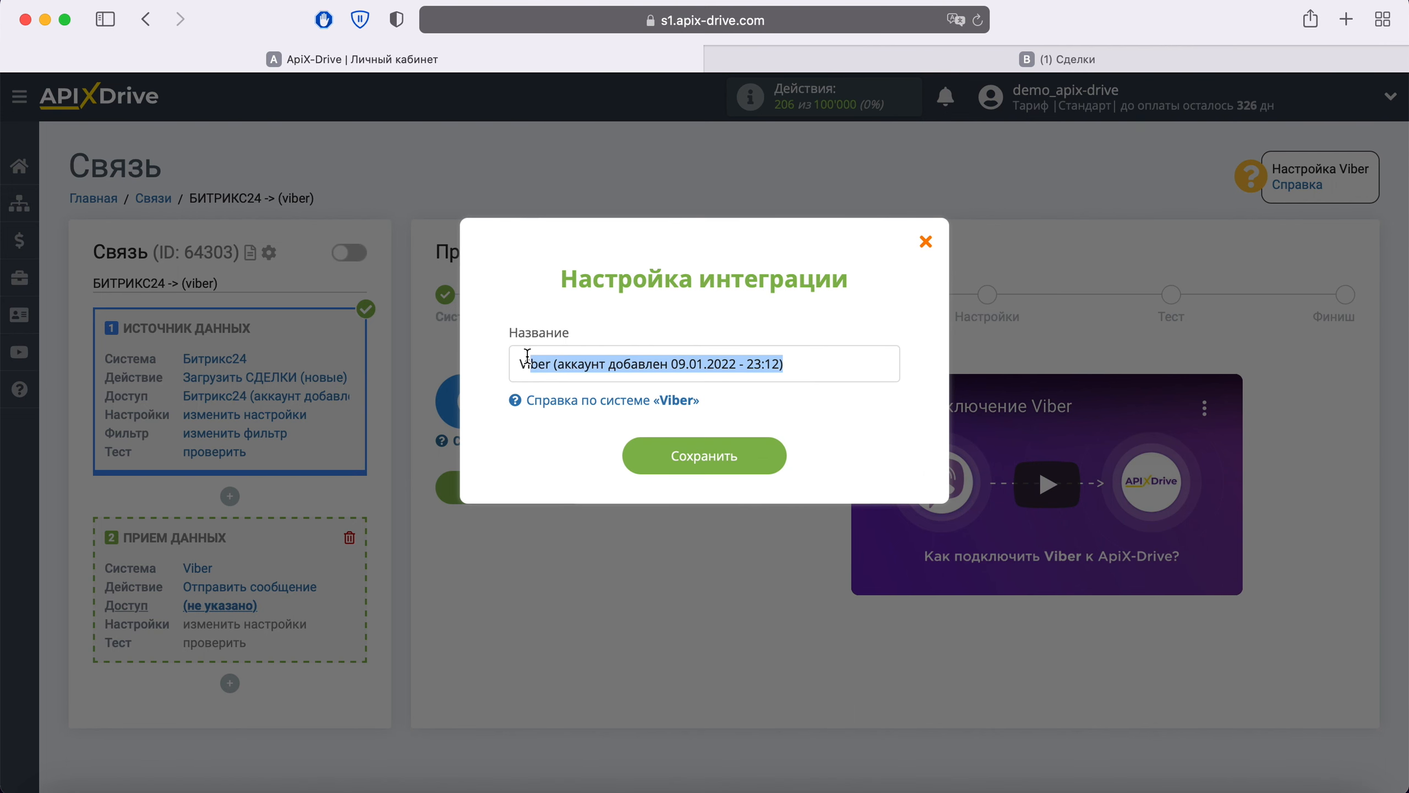
click(496, 361)
click(775, 459)
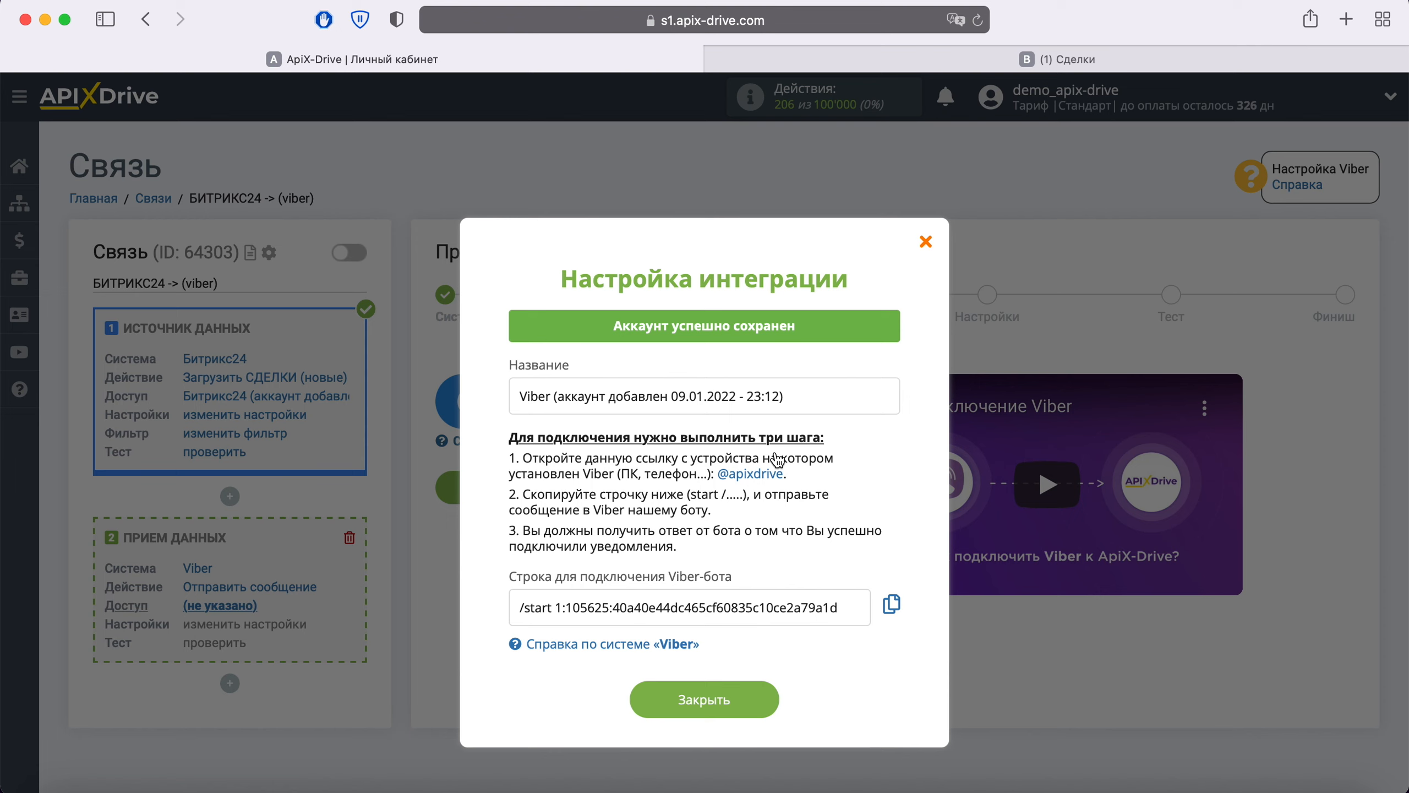
click(752, 476)
click(875, 424)
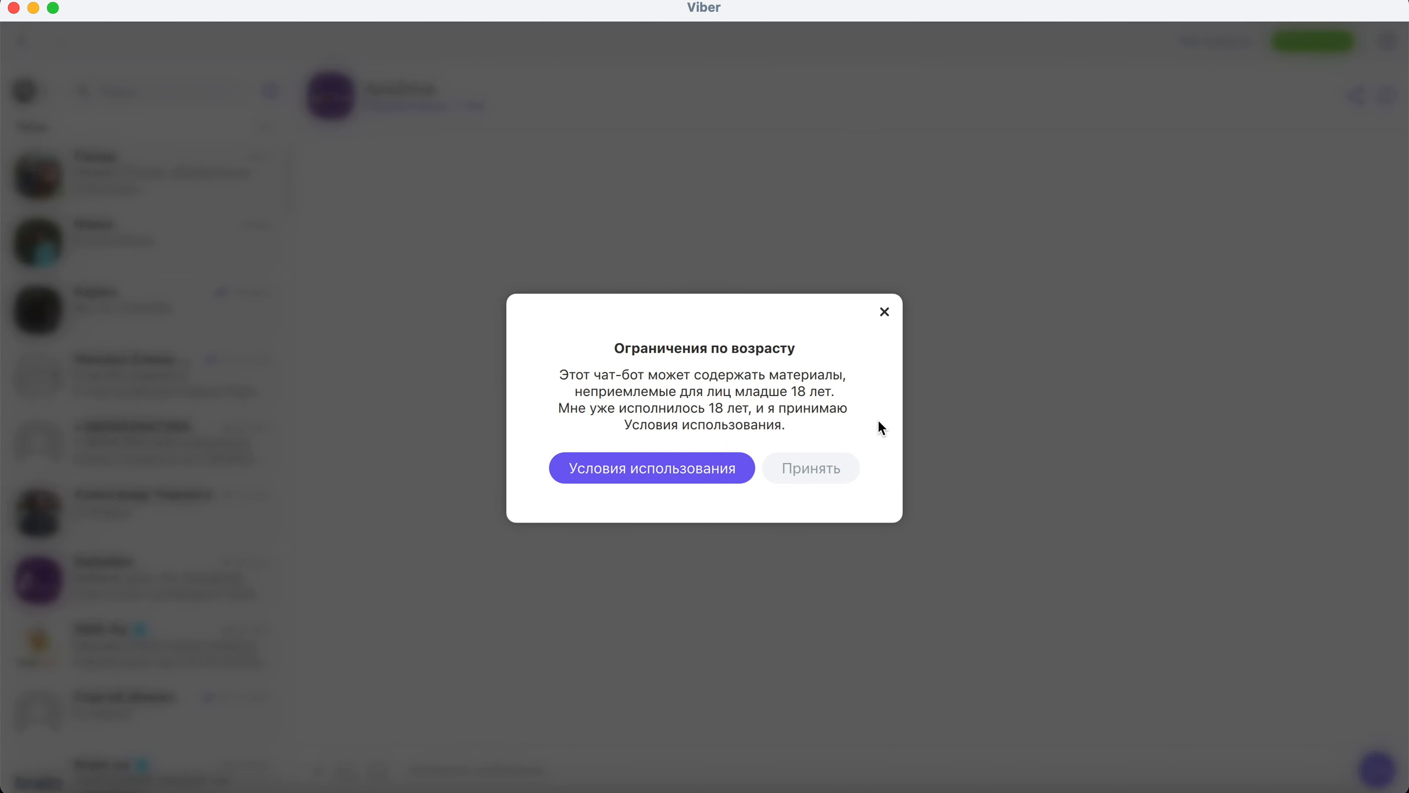
click(849, 466)
Copy the Viber bot connection string from the integration settings in the browser and send it to the ApixDrive chat in Viber.
key(super+Tab)
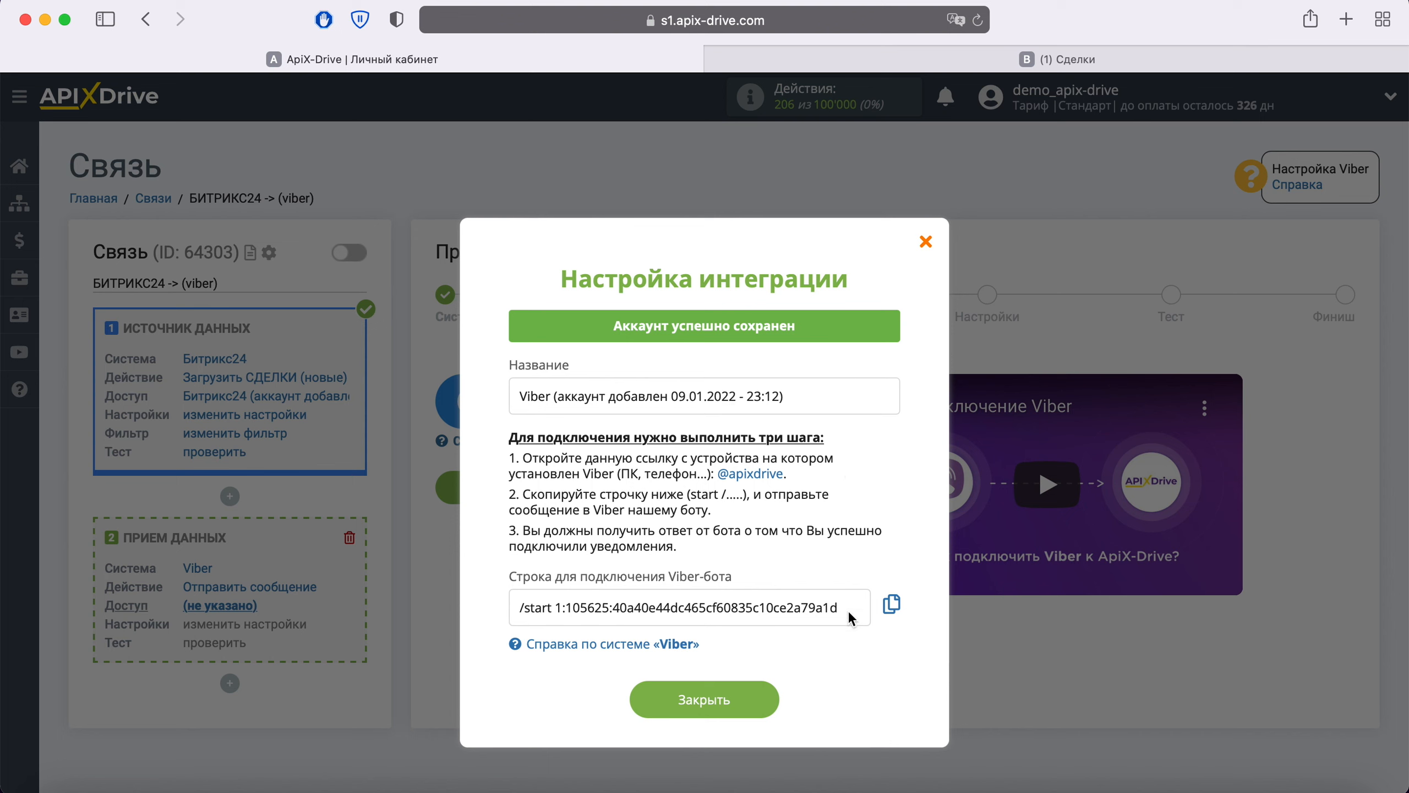
drag(848, 610, 510, 611)
right_click(547, 616)
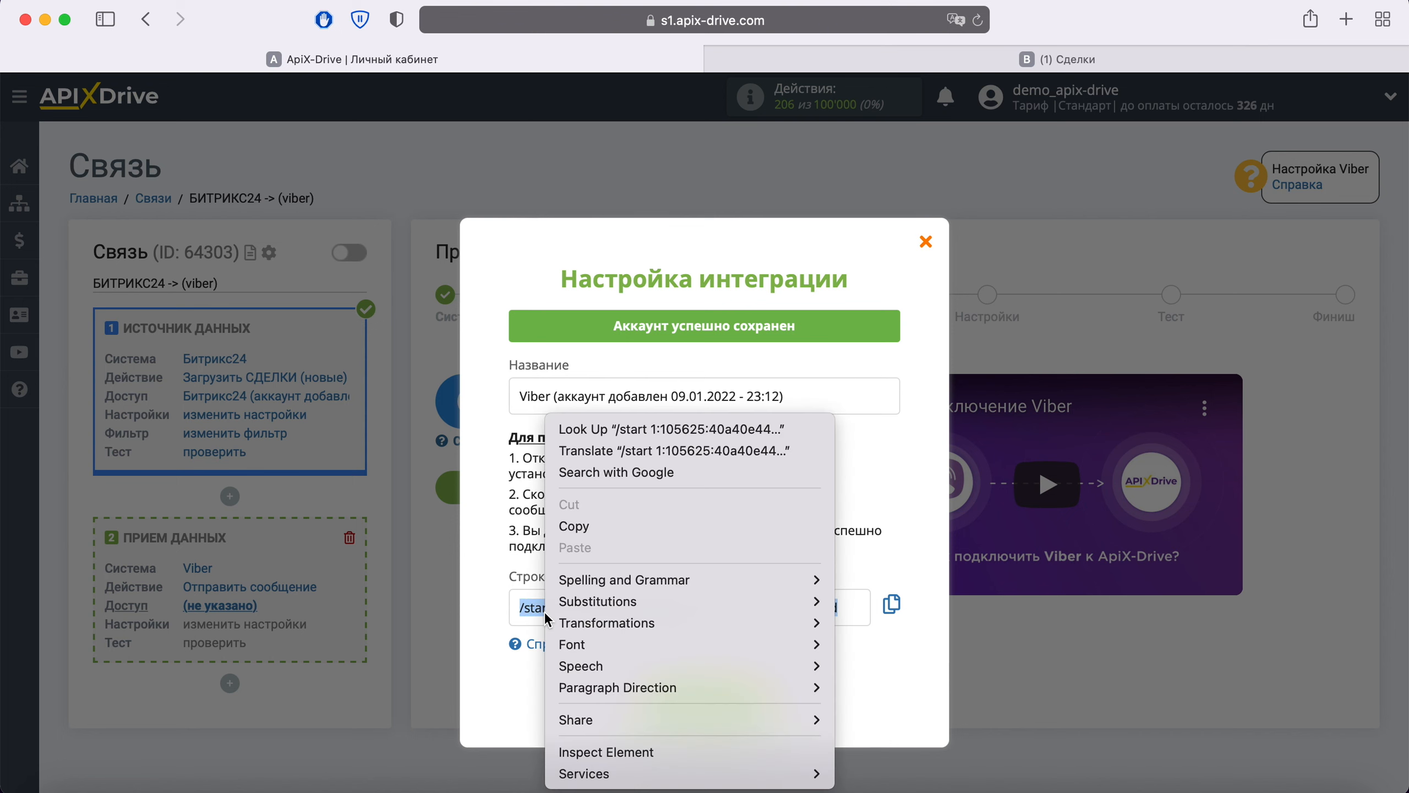
click(606, 528)
key(super+Tab)
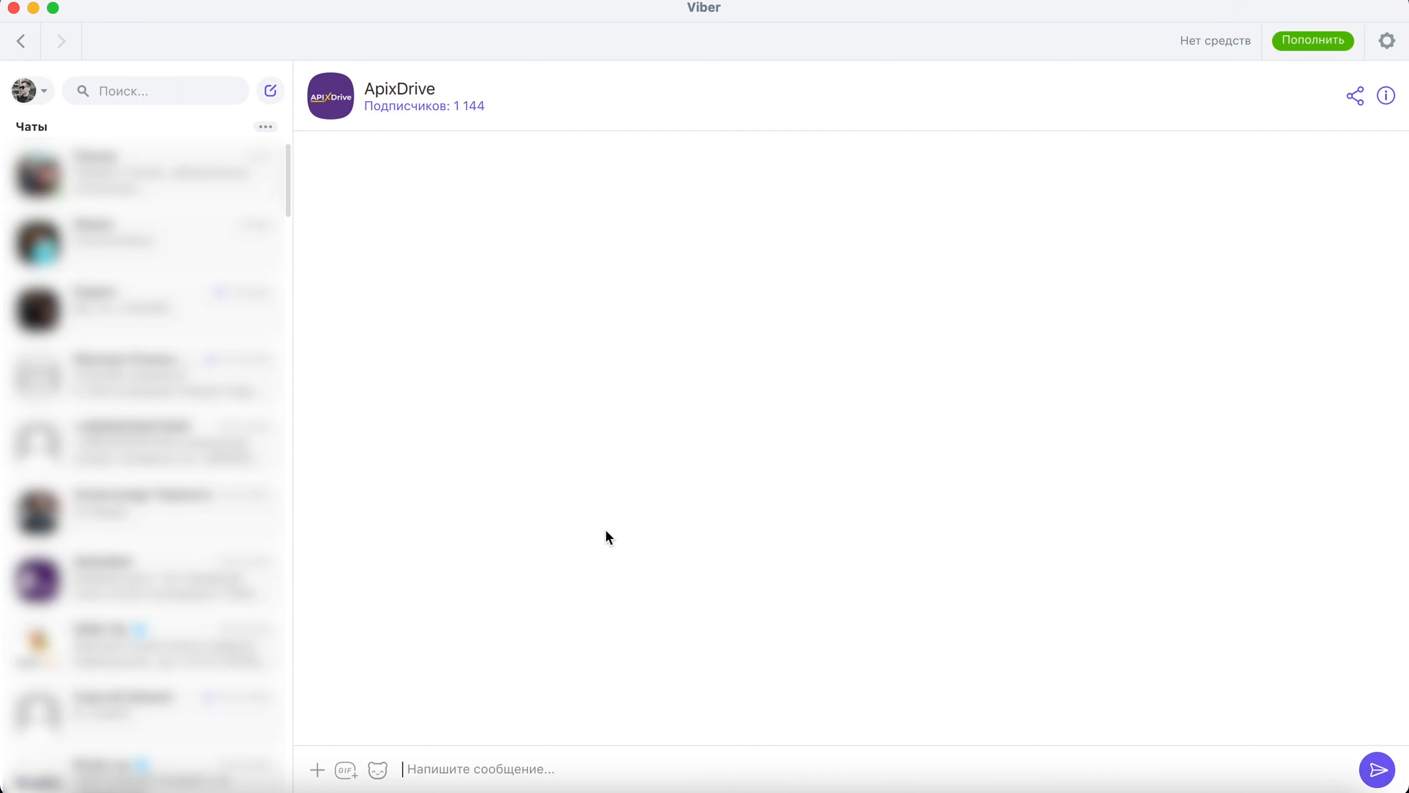
right_click(442, 762)
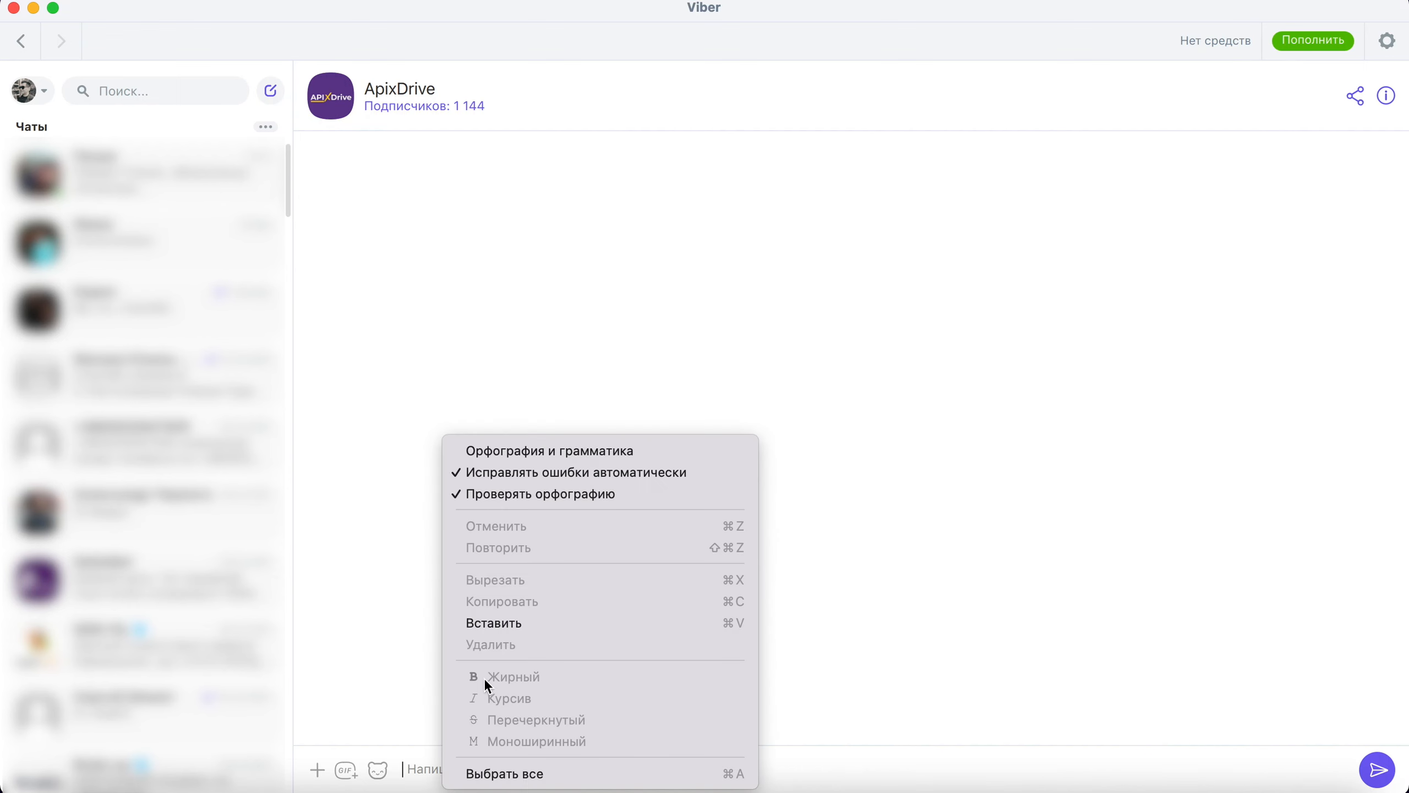
click(515, 622)
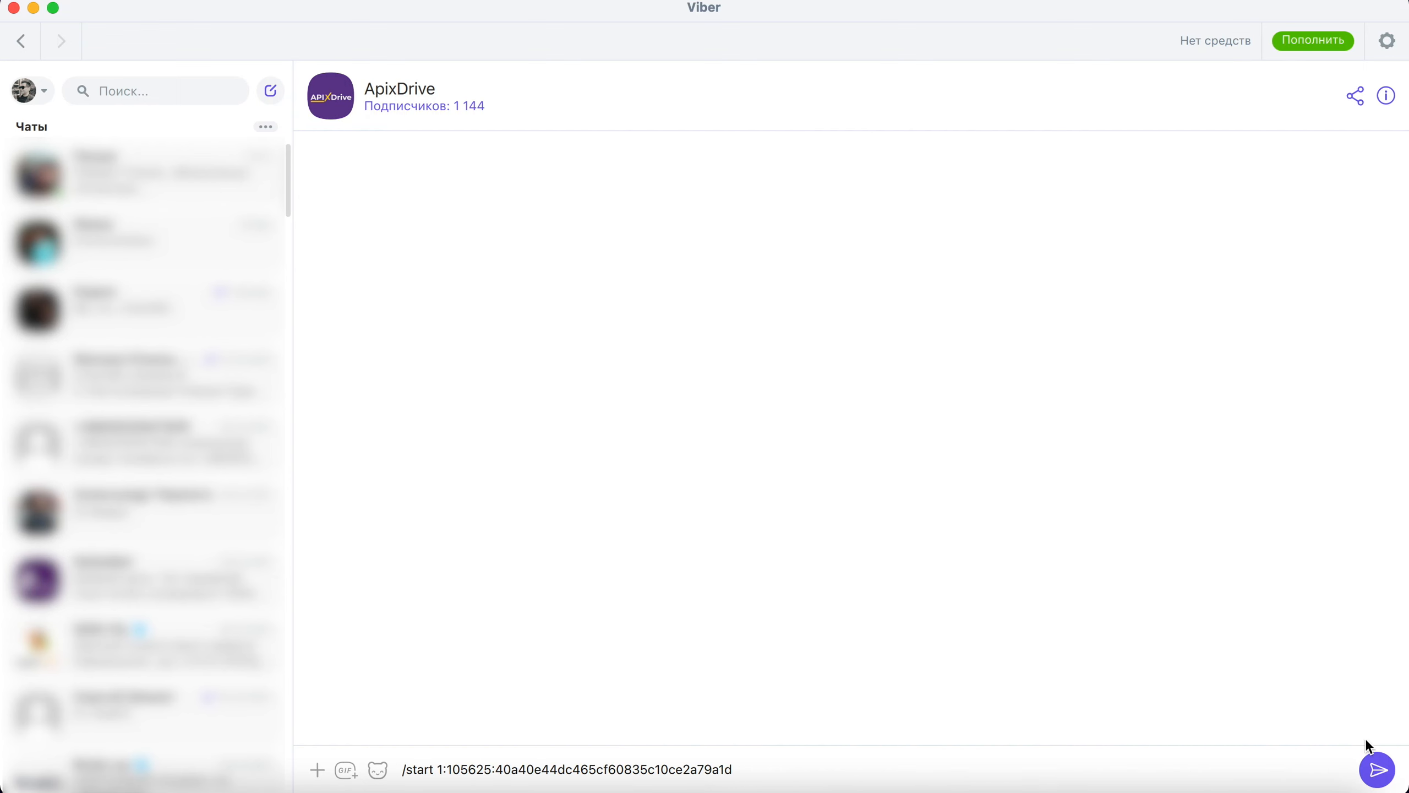
click(1379, 769)
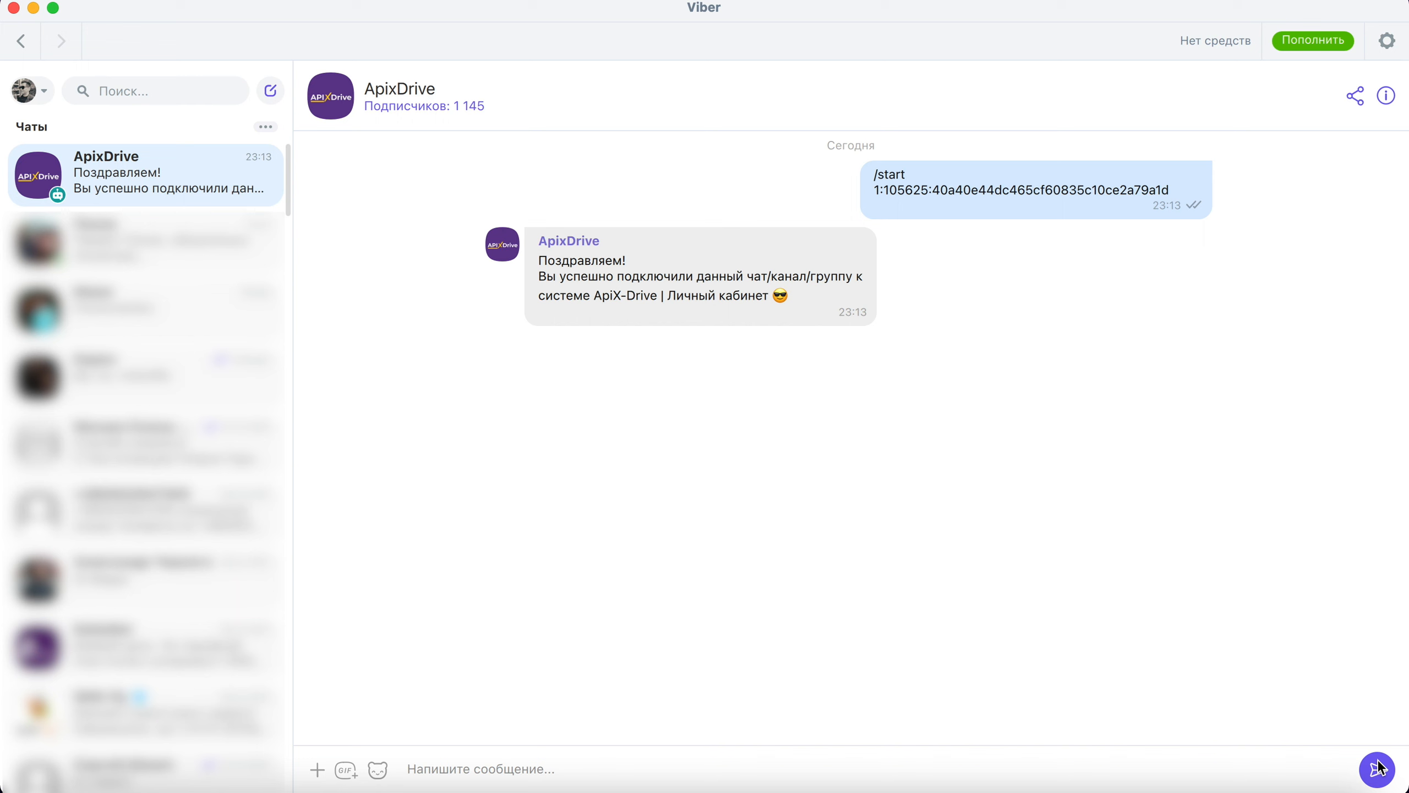
Return to ApiX-Drive in the browser, close the integration settings, select the newly connected Viber account and continue to the message settings.
key(super+Tab)
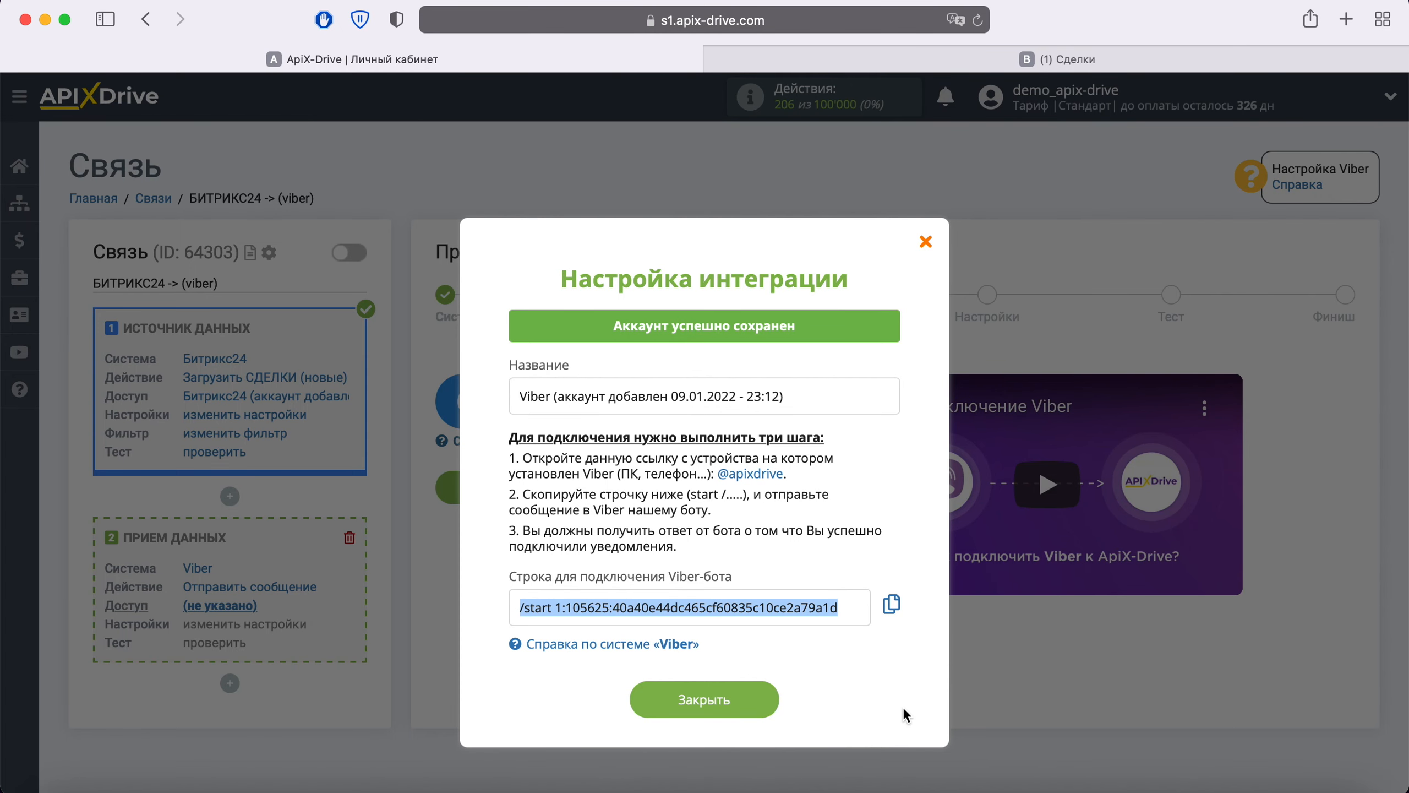
click(747, 695)
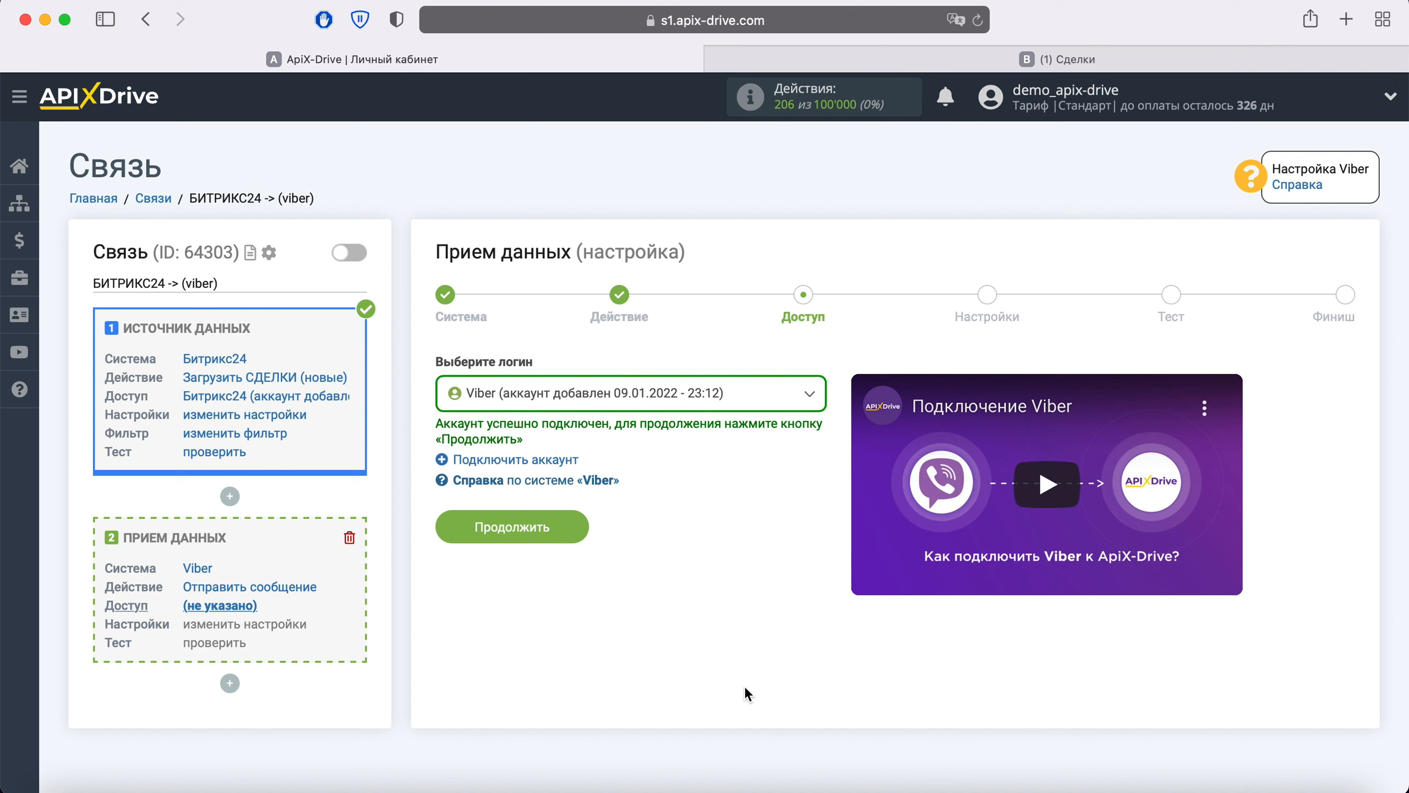
click(799, 396)
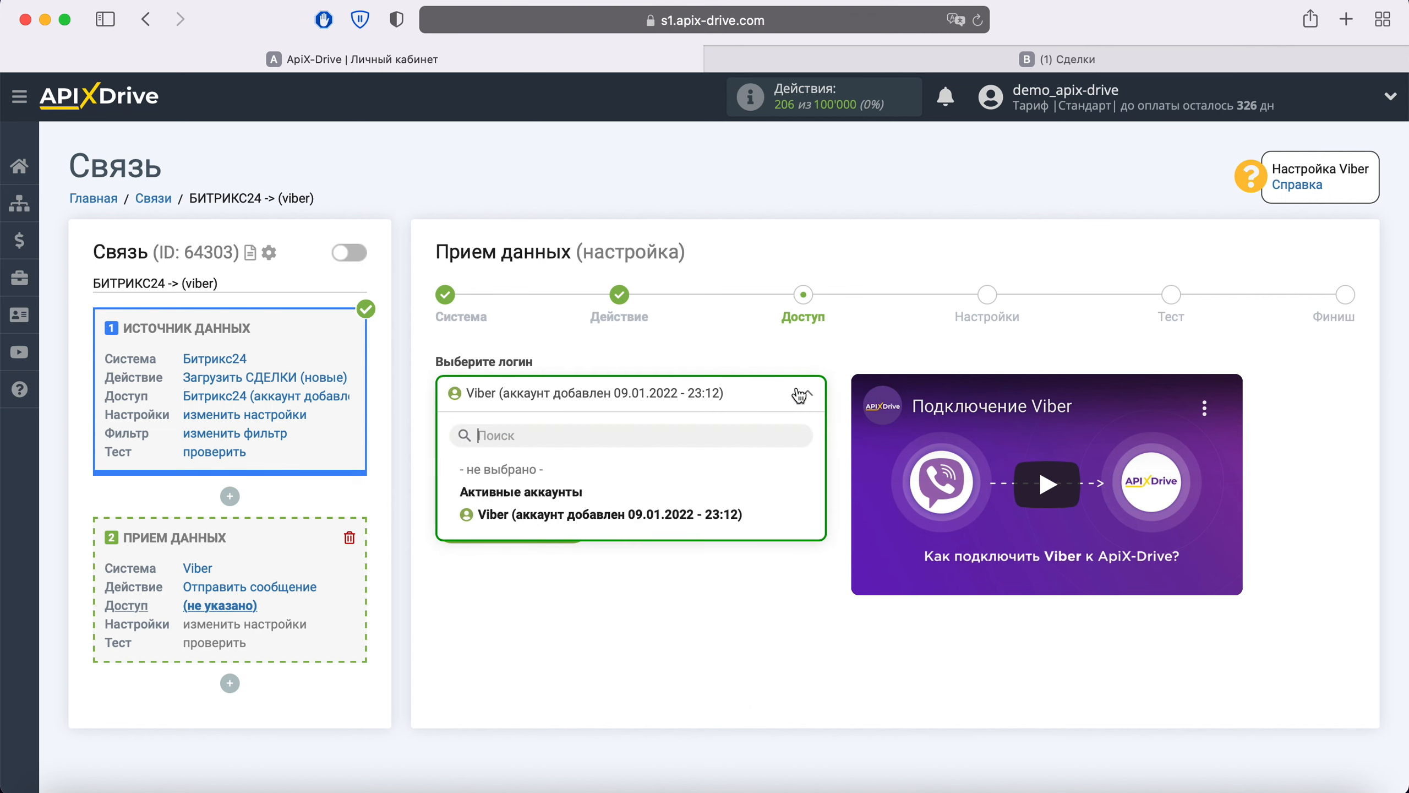
click(703, 515)
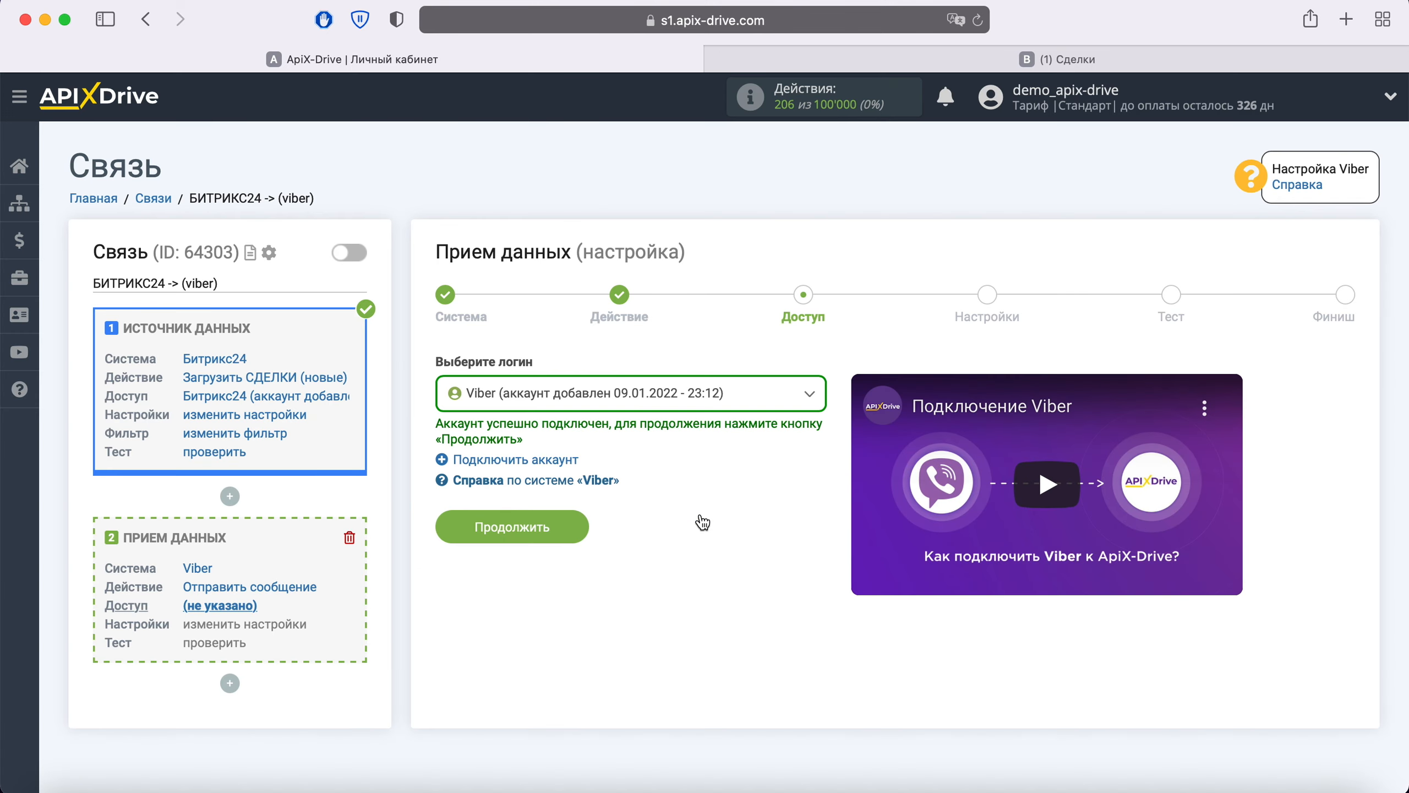
click(562, 525)
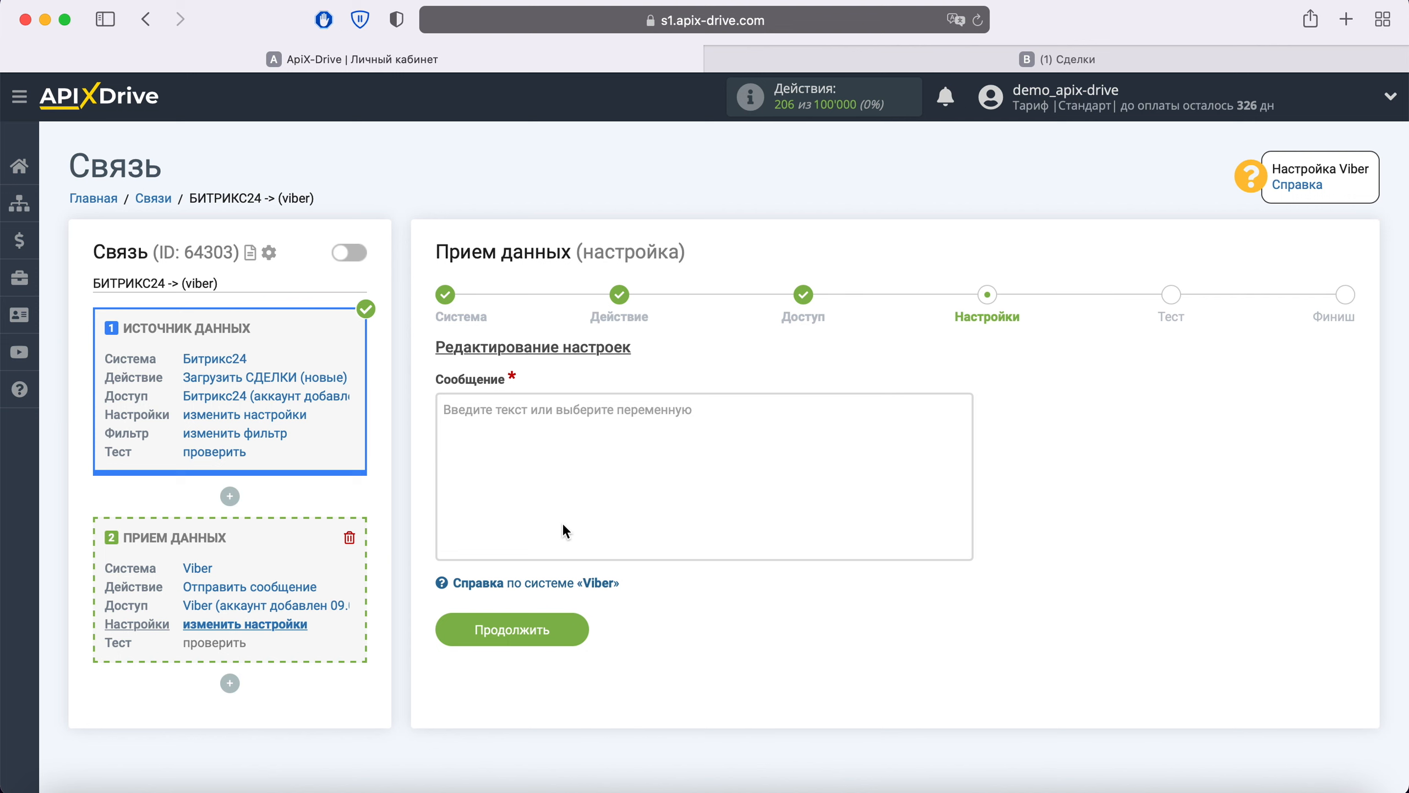
Compose the message's first line as "Новая сделка из Битрикс24" followed by the Битрикс24 variable Дата создания.
click(514, 409)
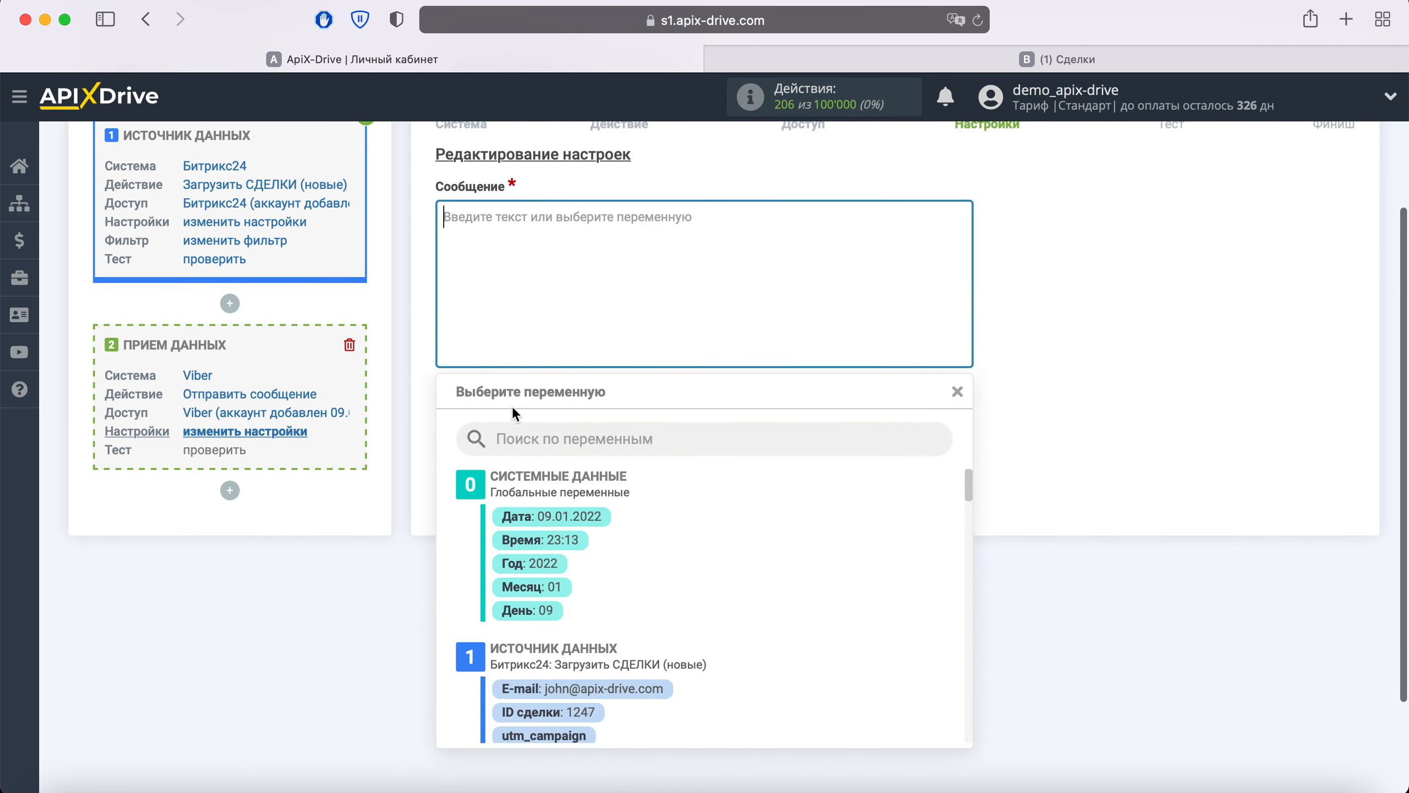
scroll(812, 560, down, 5)
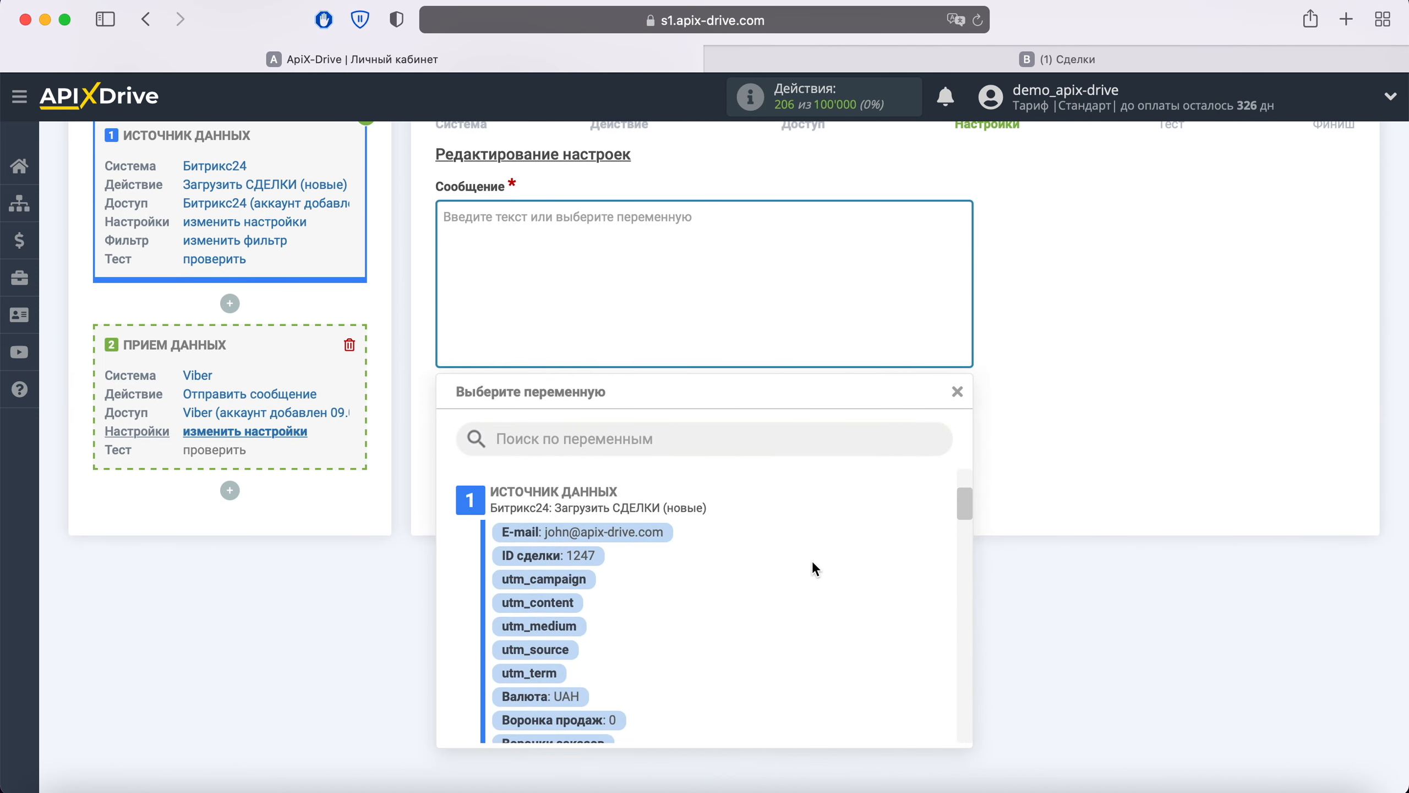
scroll(813, 559, down, 3)
click(700, 691)
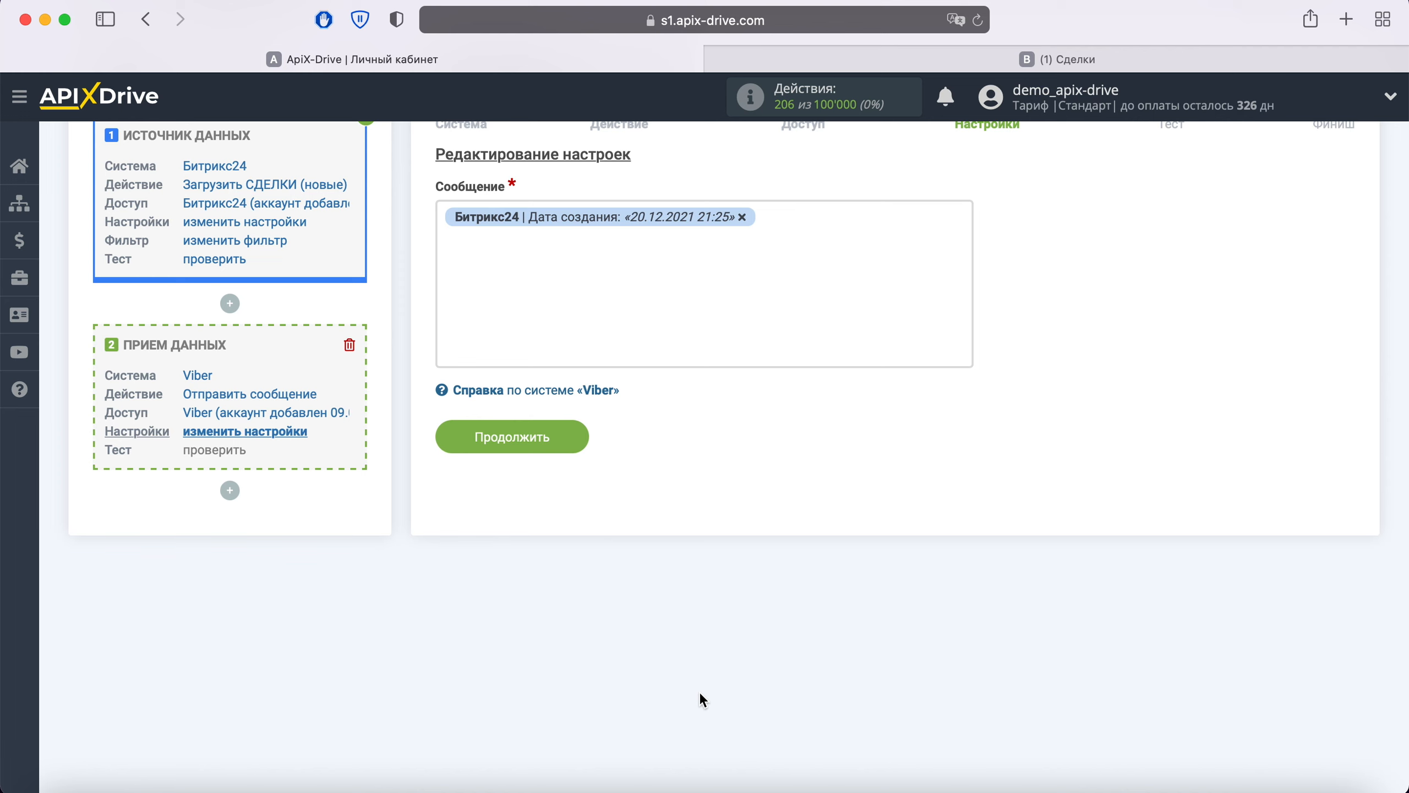
click(443, 222)
text(Новая сделка)
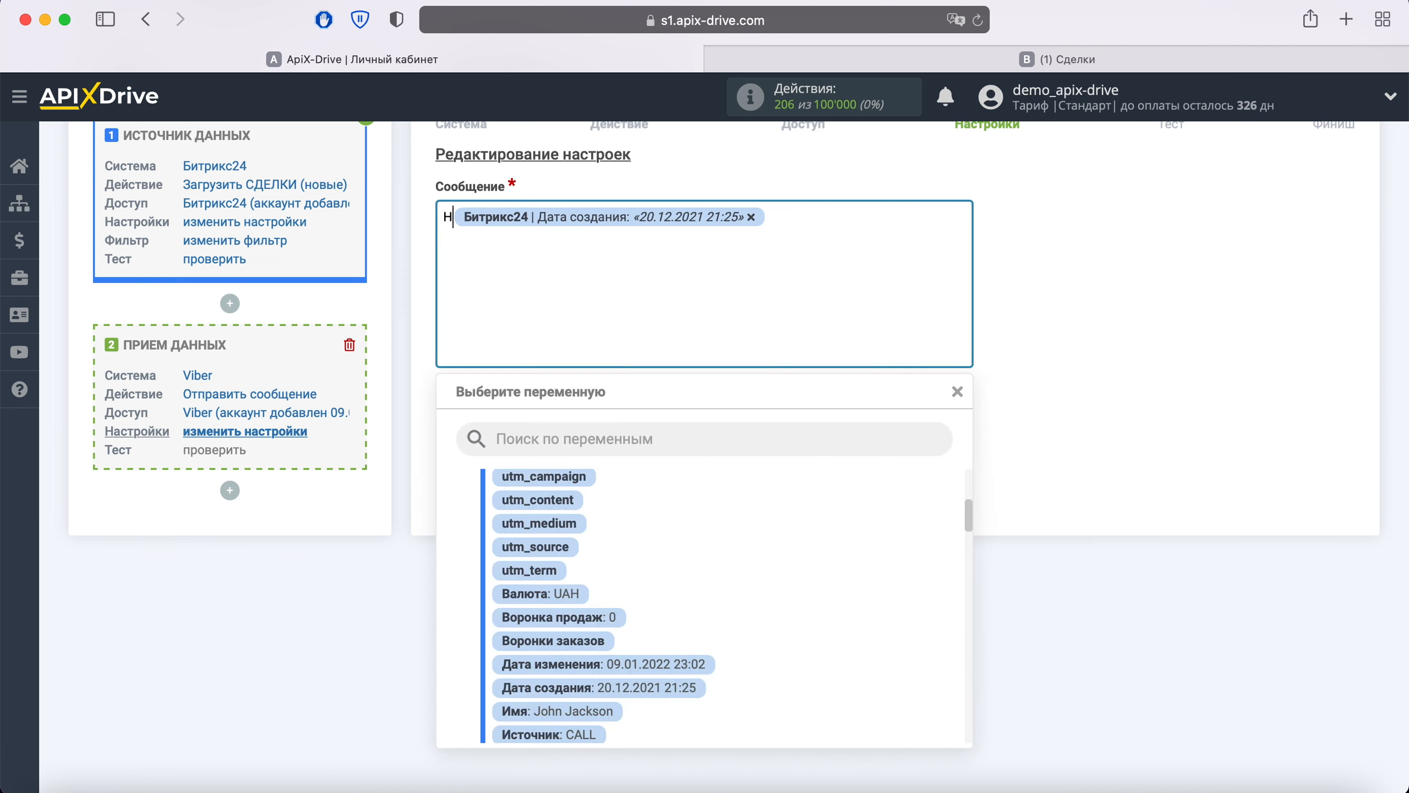
text( из Битрикс24)
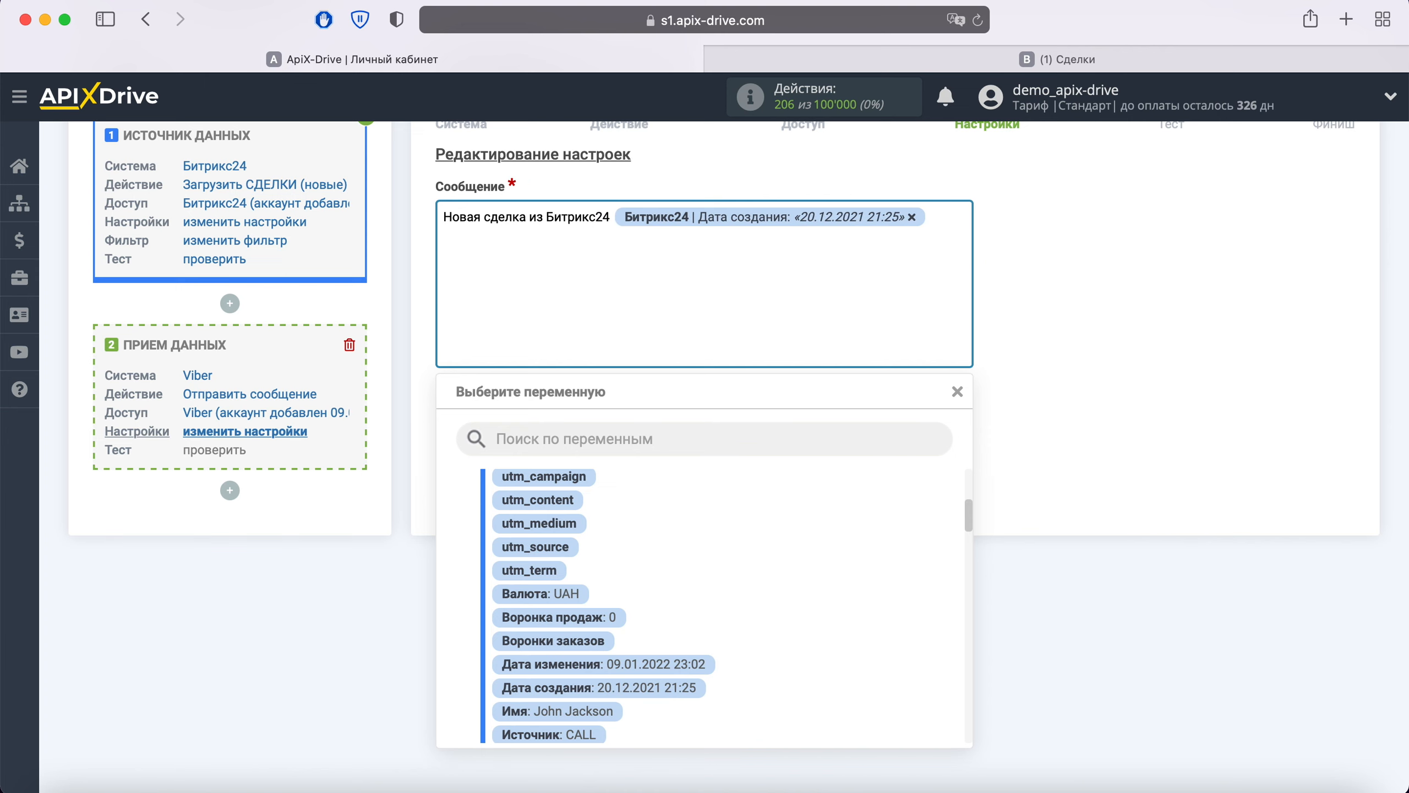
Add a second message line labelled "Имя:" with the Битрикс24 variable Имя.
click(945, 218)
key(Return)
text(Имя:)
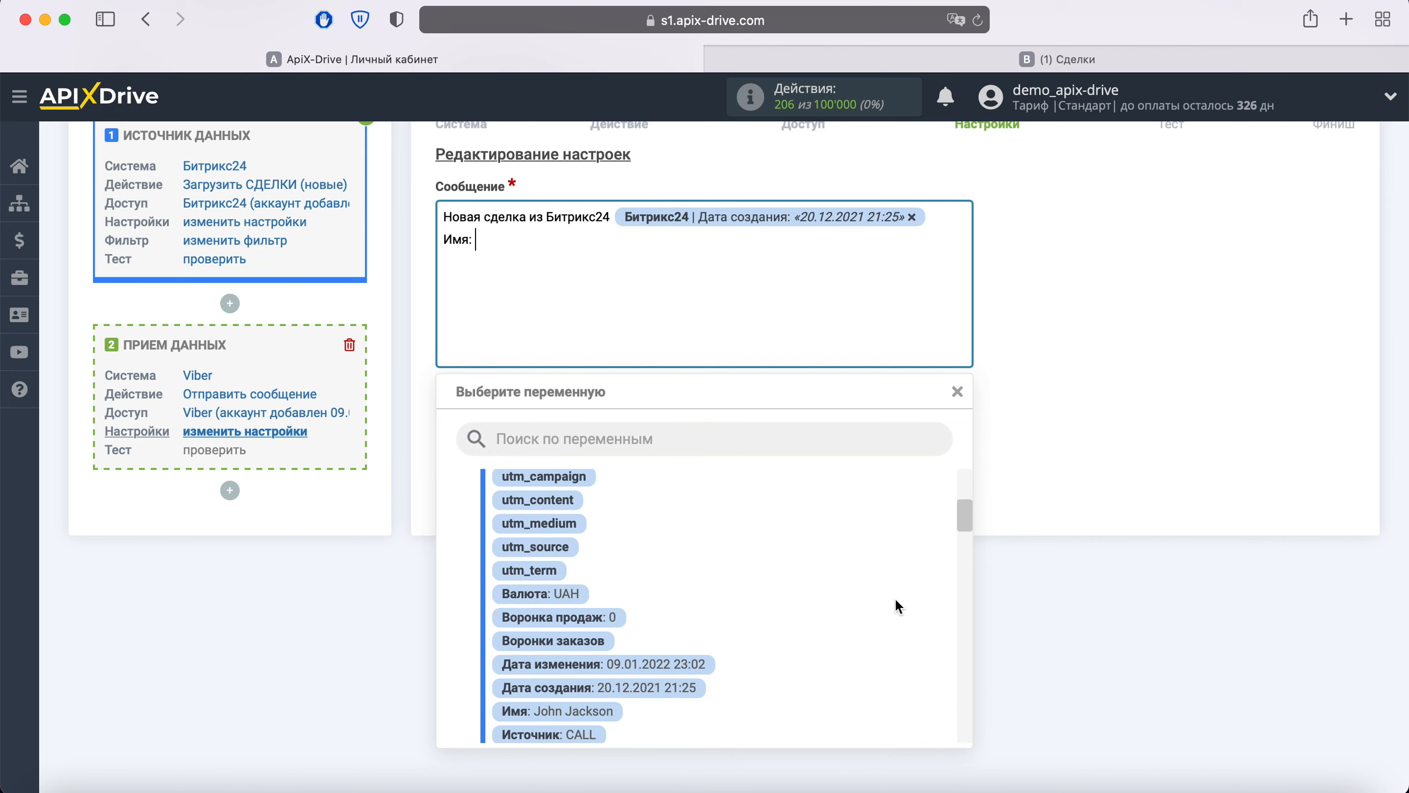
click(617, 711)
Add a third message line labelled "Email:" with the Битрикс24 variable E-mail.
key(Return)
text(Email:)
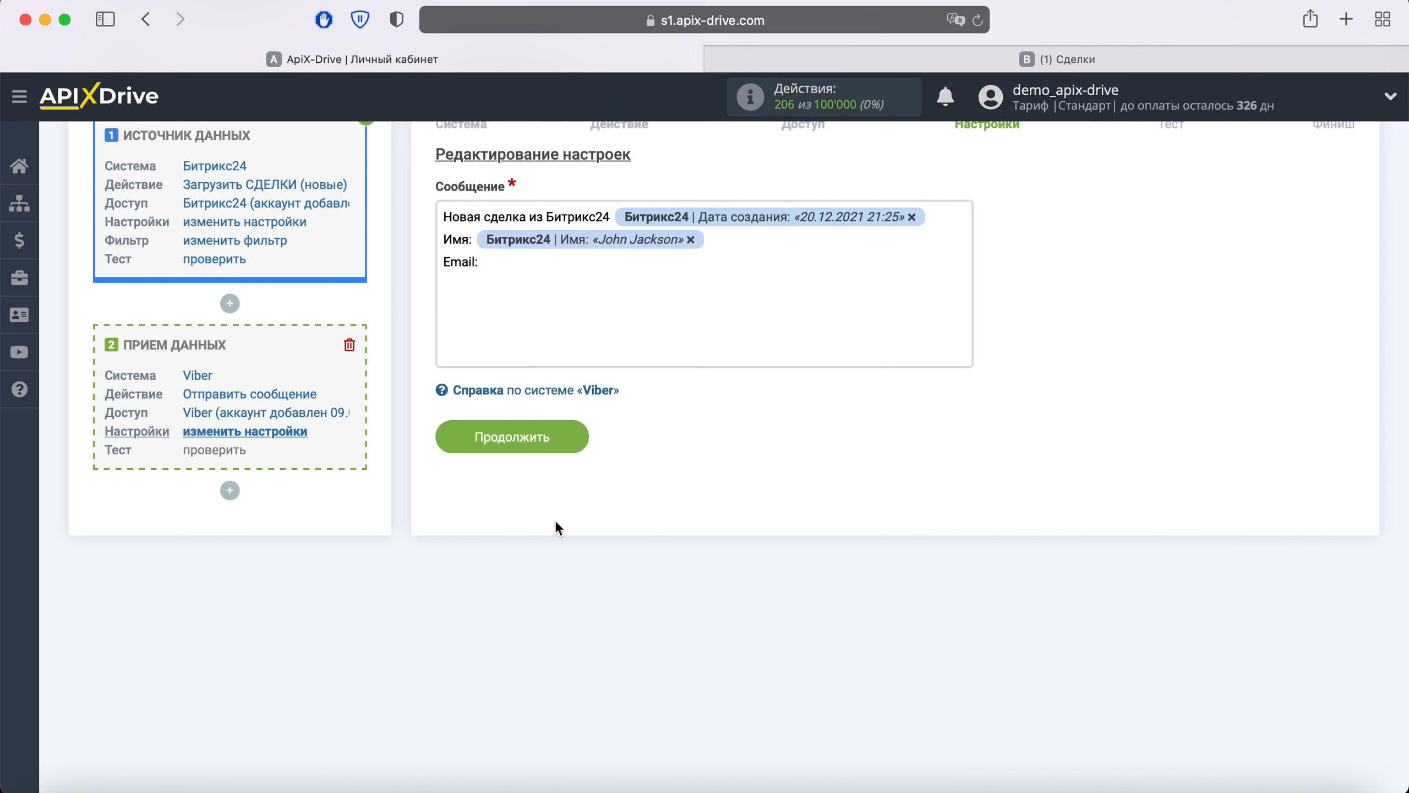
click(555, 266)
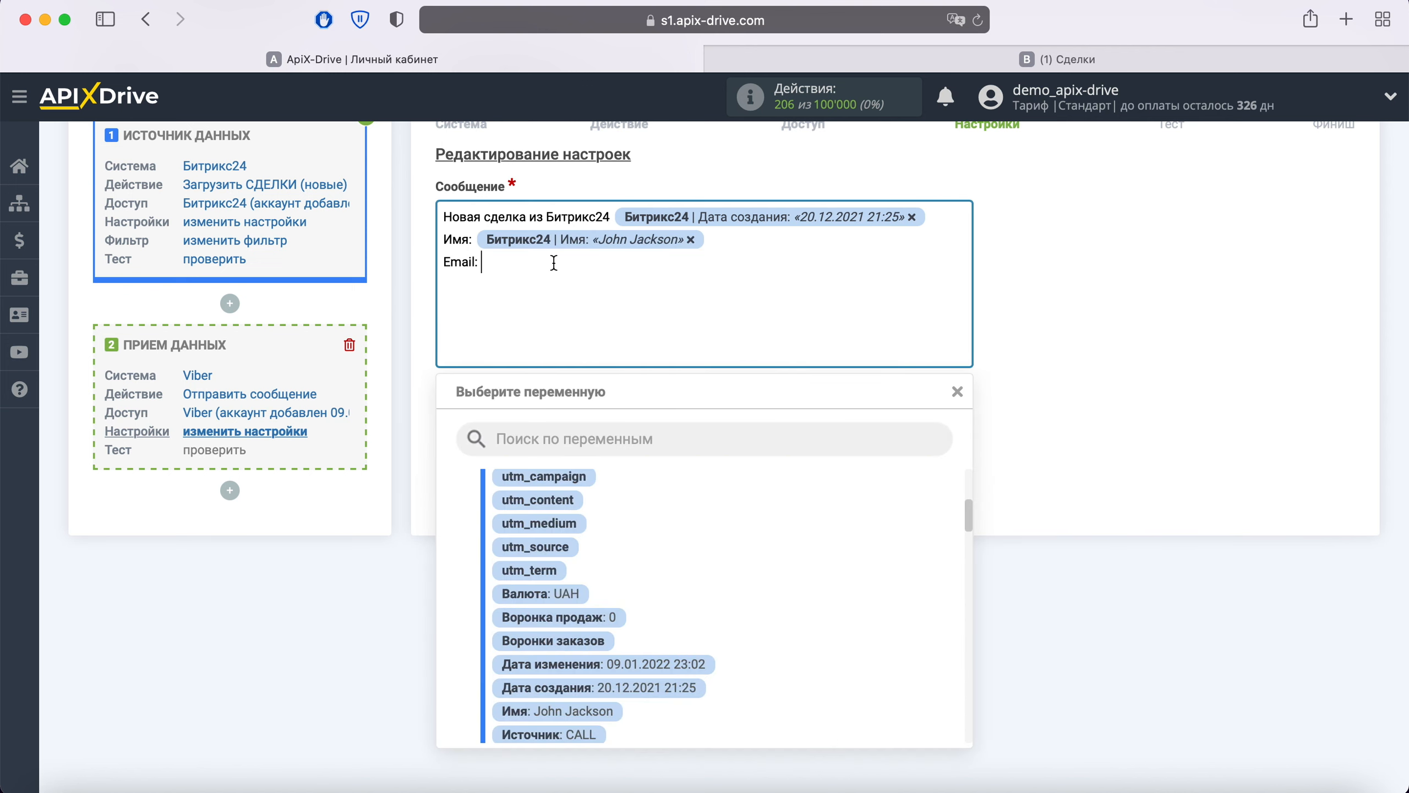
scroll(800, 583, up, 10)
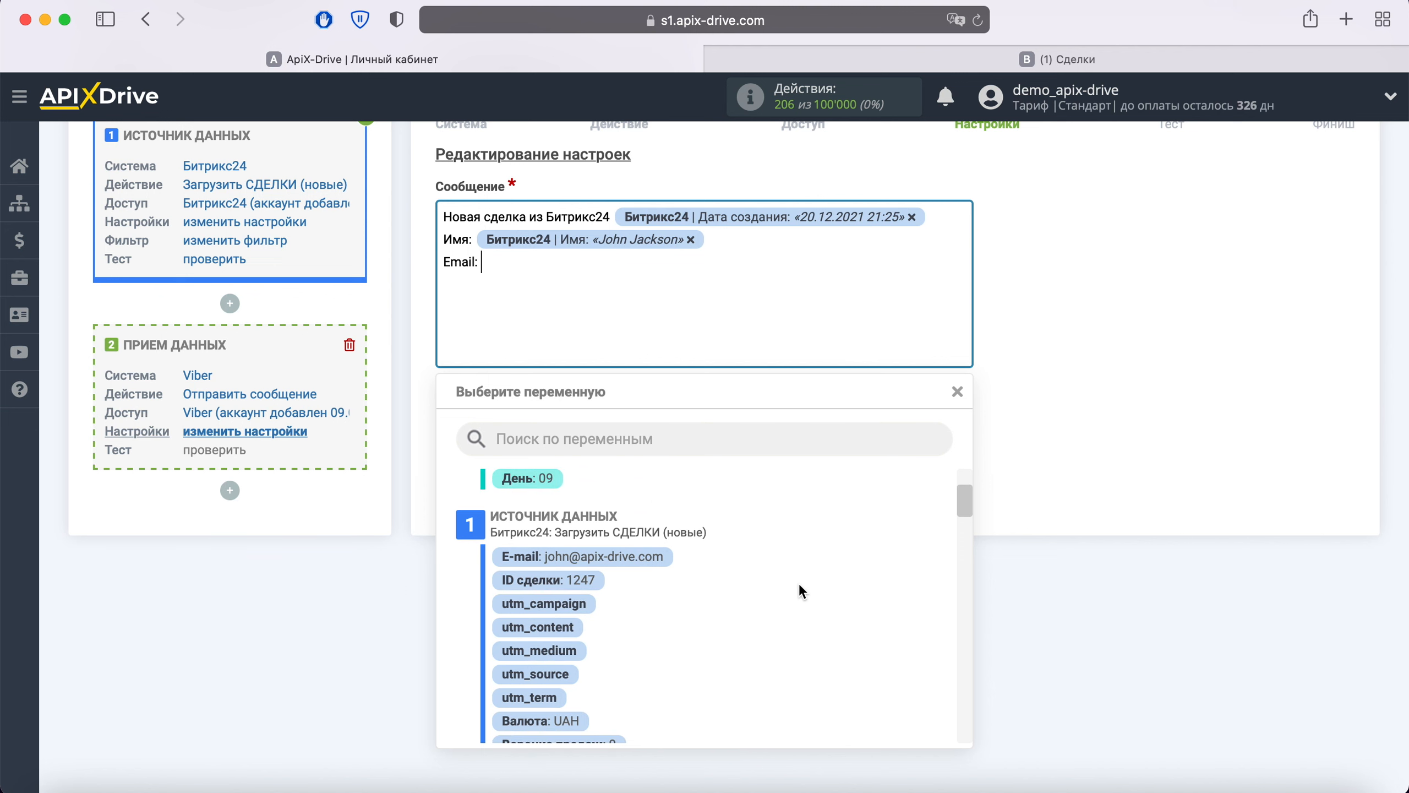
click(610, 556)
Add a fourth message line labelled "Телефон:" with the Битрикс24 variable Телефон.
key(Return)
text(Телефон:)
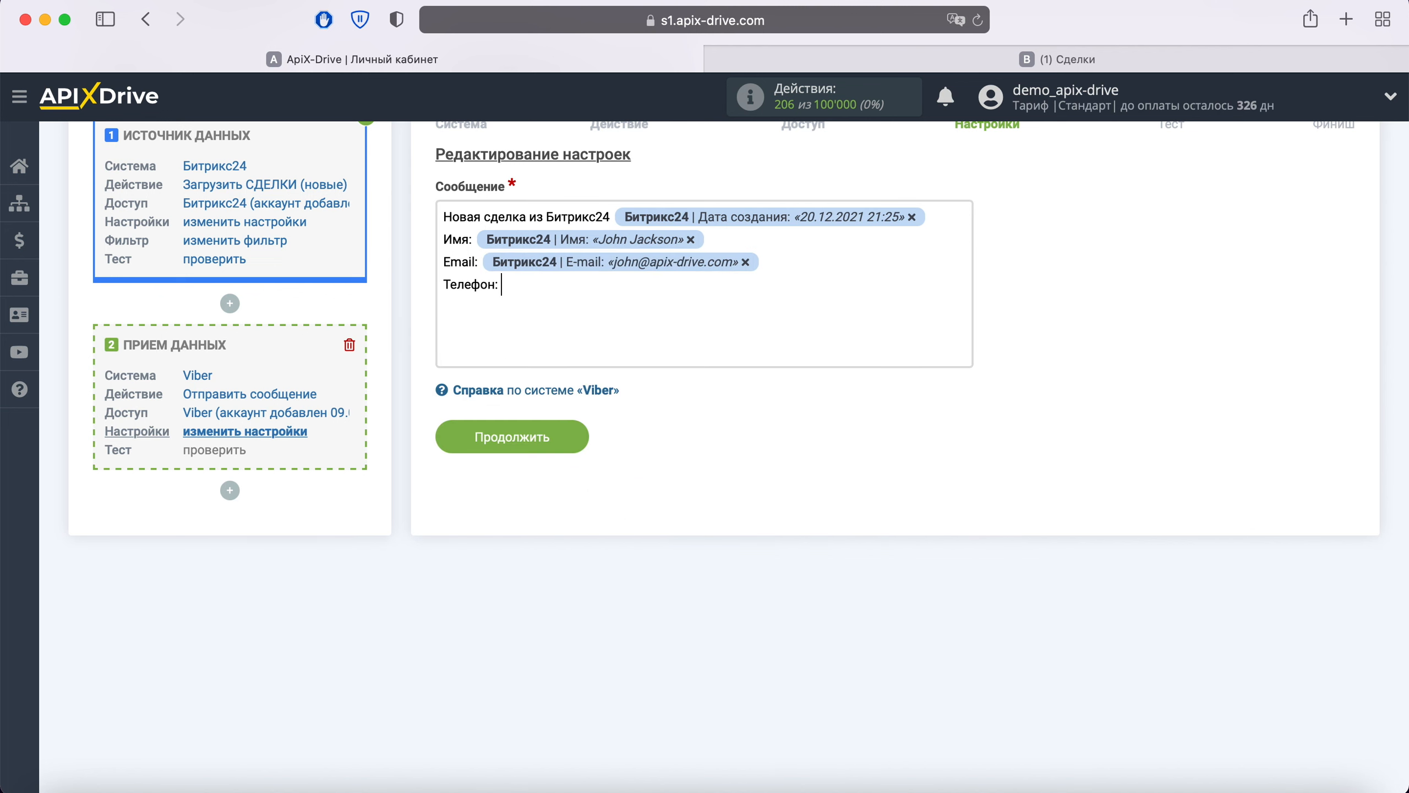
click(623, 353)
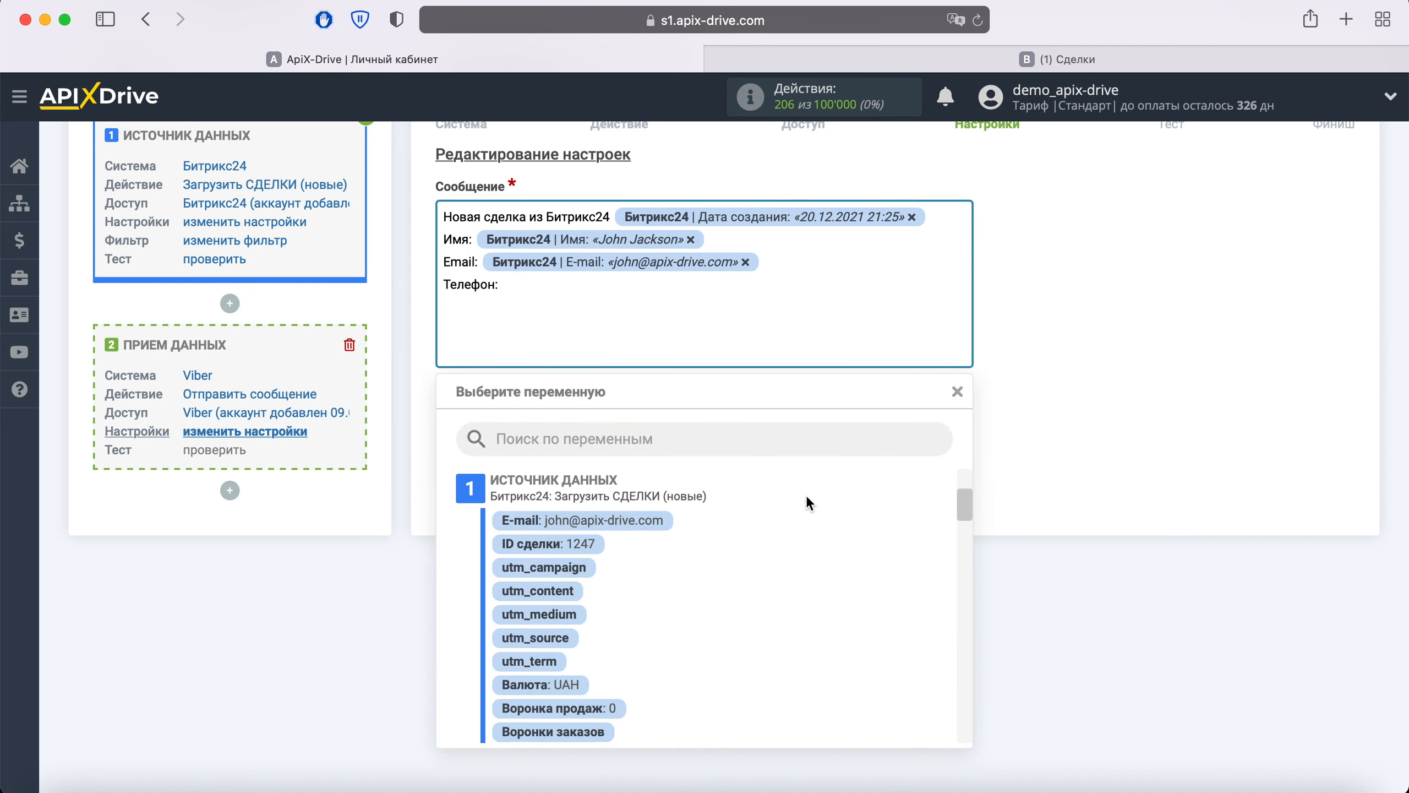
scroll(806, 495, down, 10)
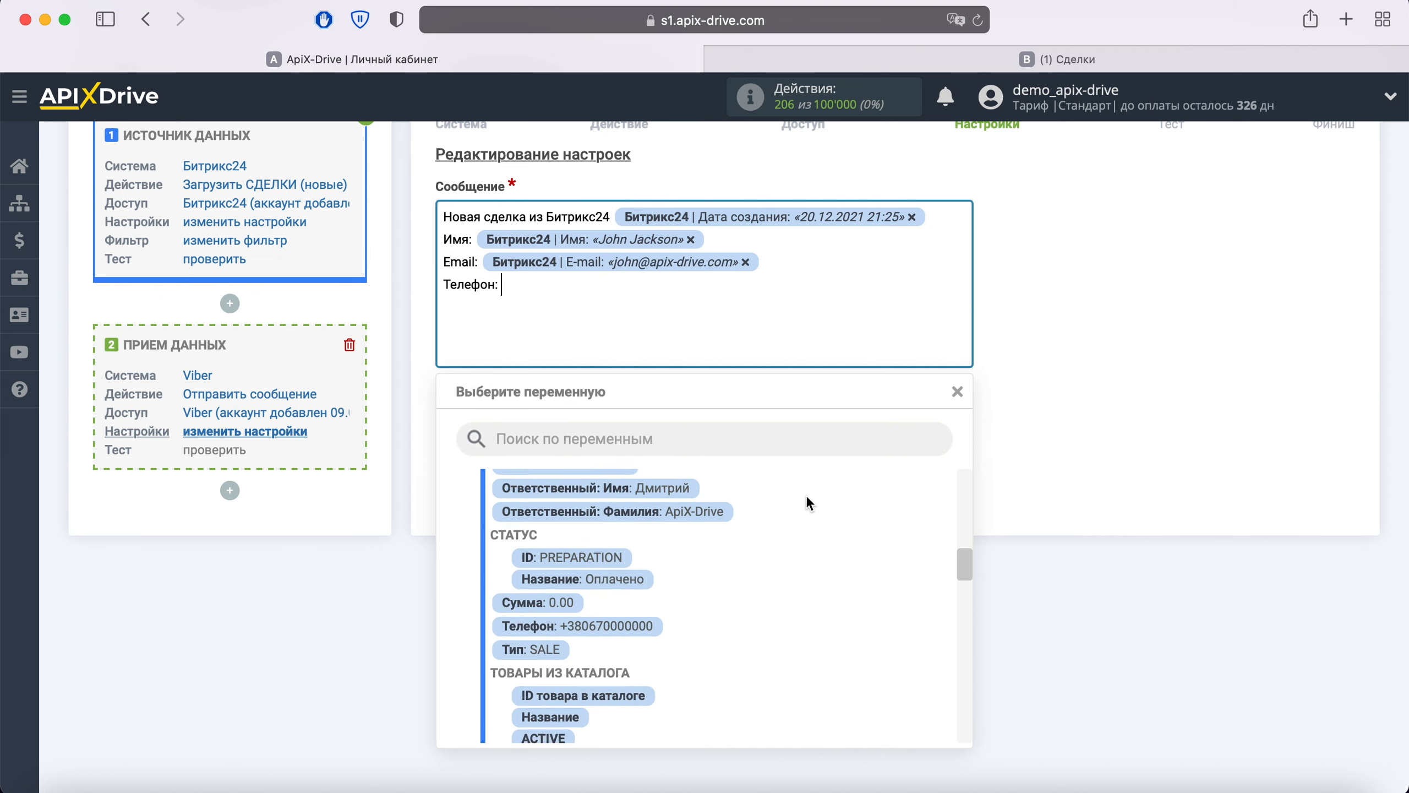
click(630, 624)
Add a fifth message line labelled "Название:" with the Битрикс24 variable Название сделки.
key(Return)
text(Название:)
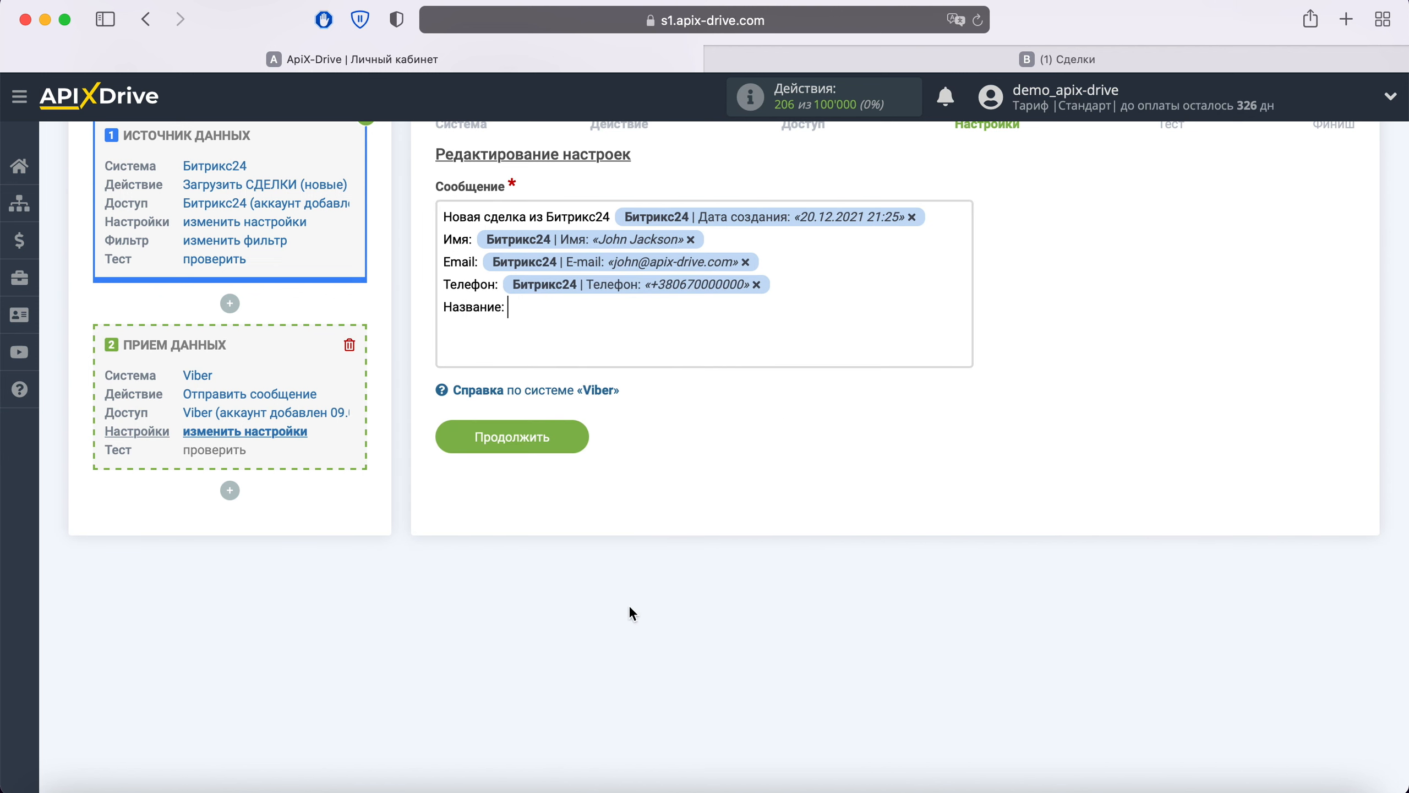
click(589, 315)
scroll(824, 529, up, 5)
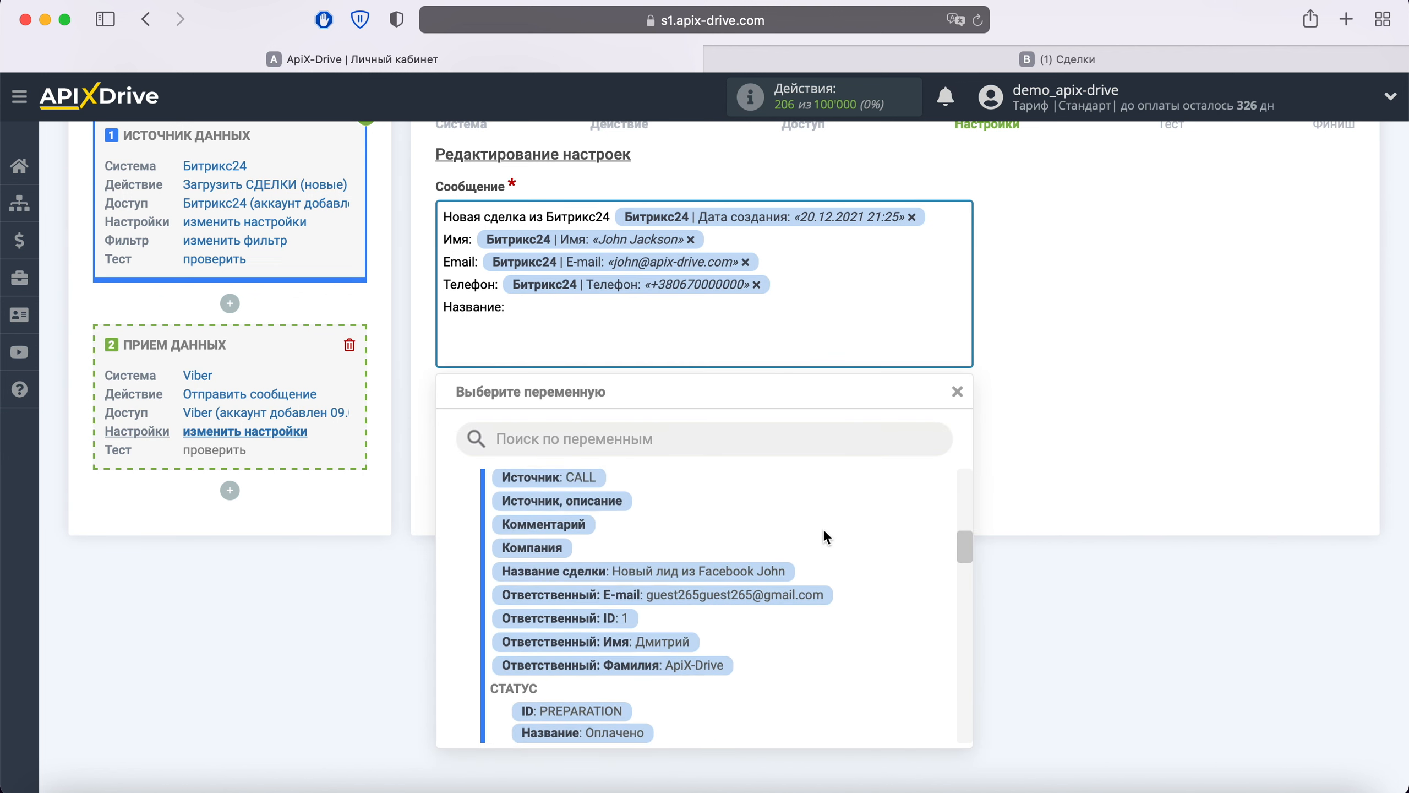
click(785, 570)
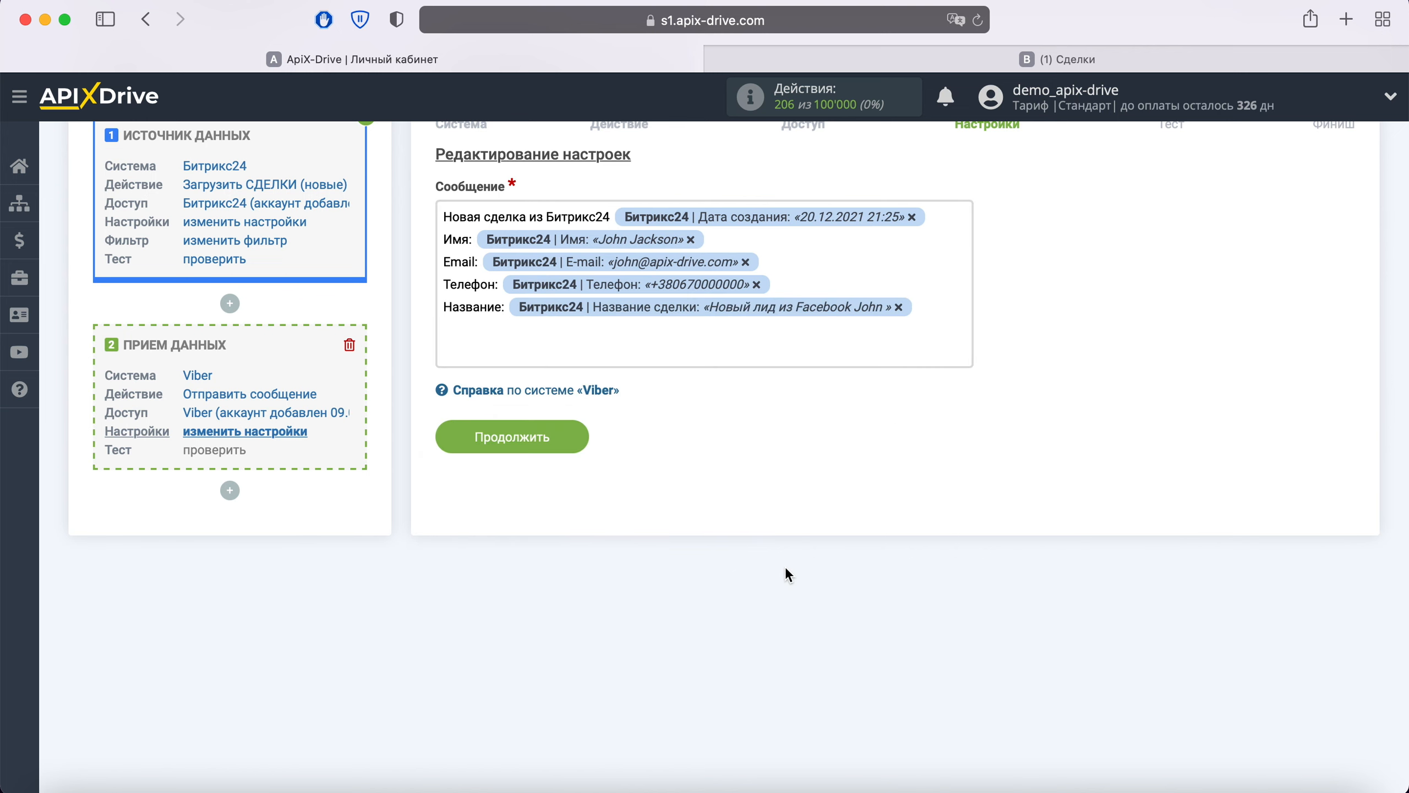
Continue to the test stage and send the test data to Viber, switching to the Viber app to check the ApixDrive chat.
click(554, 436)
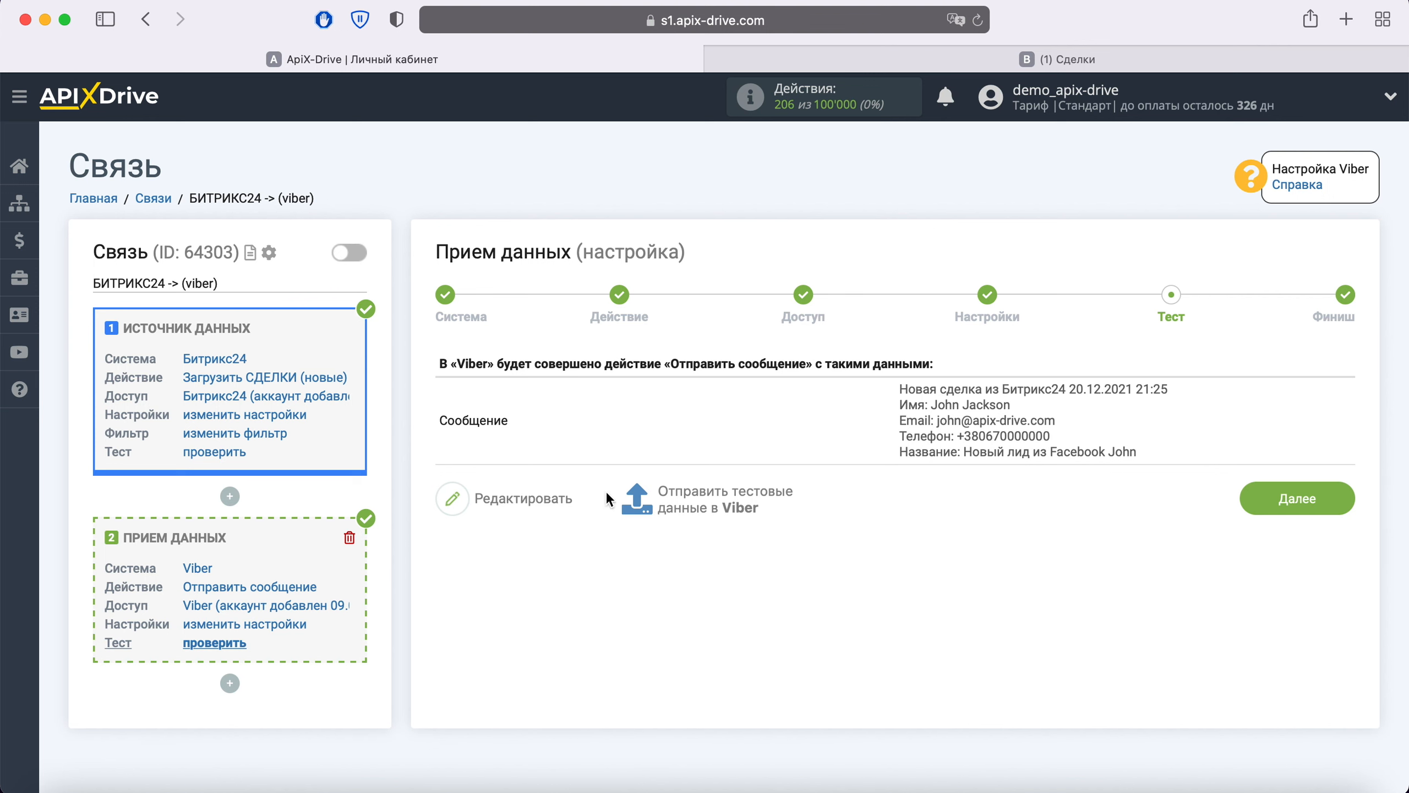
click(699, 500)
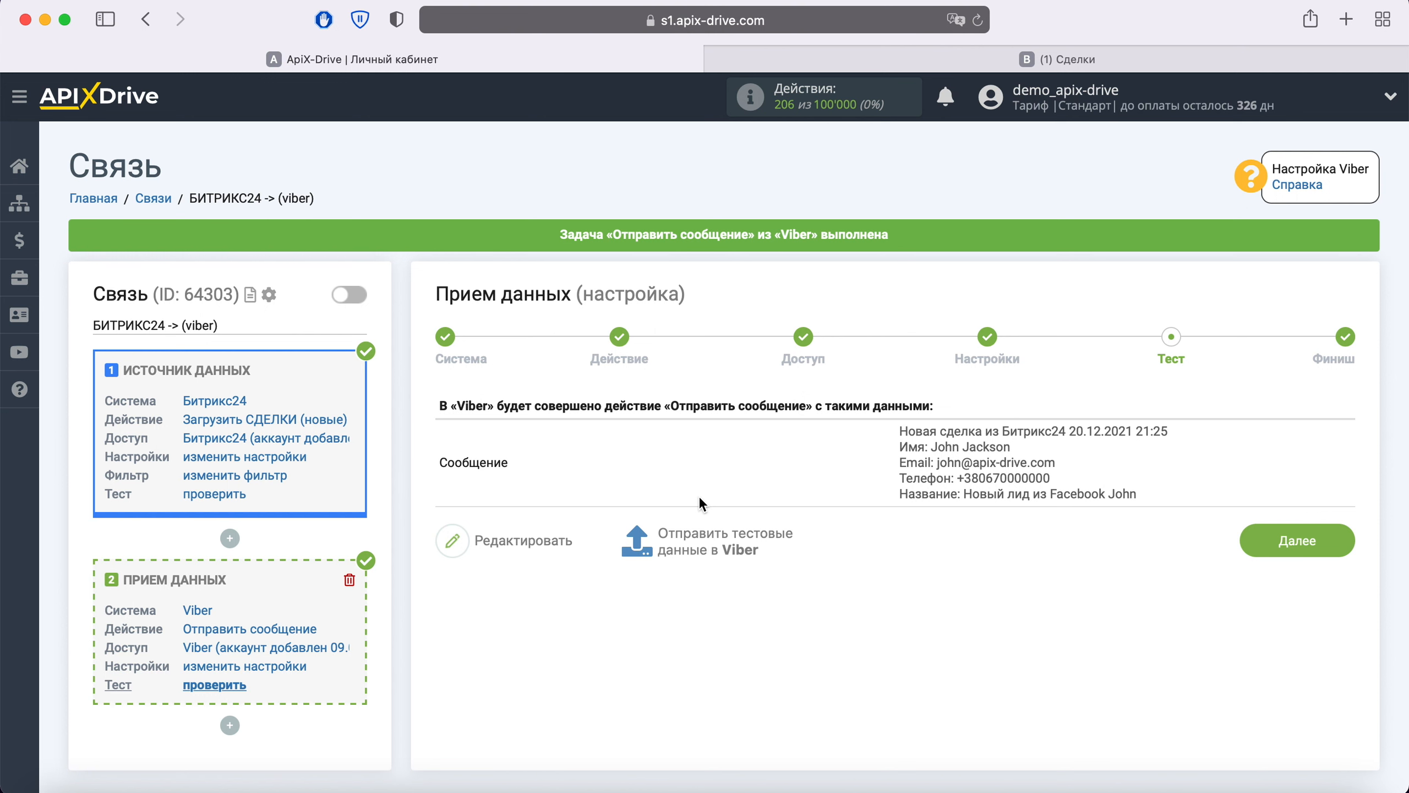
key(super+Tab)
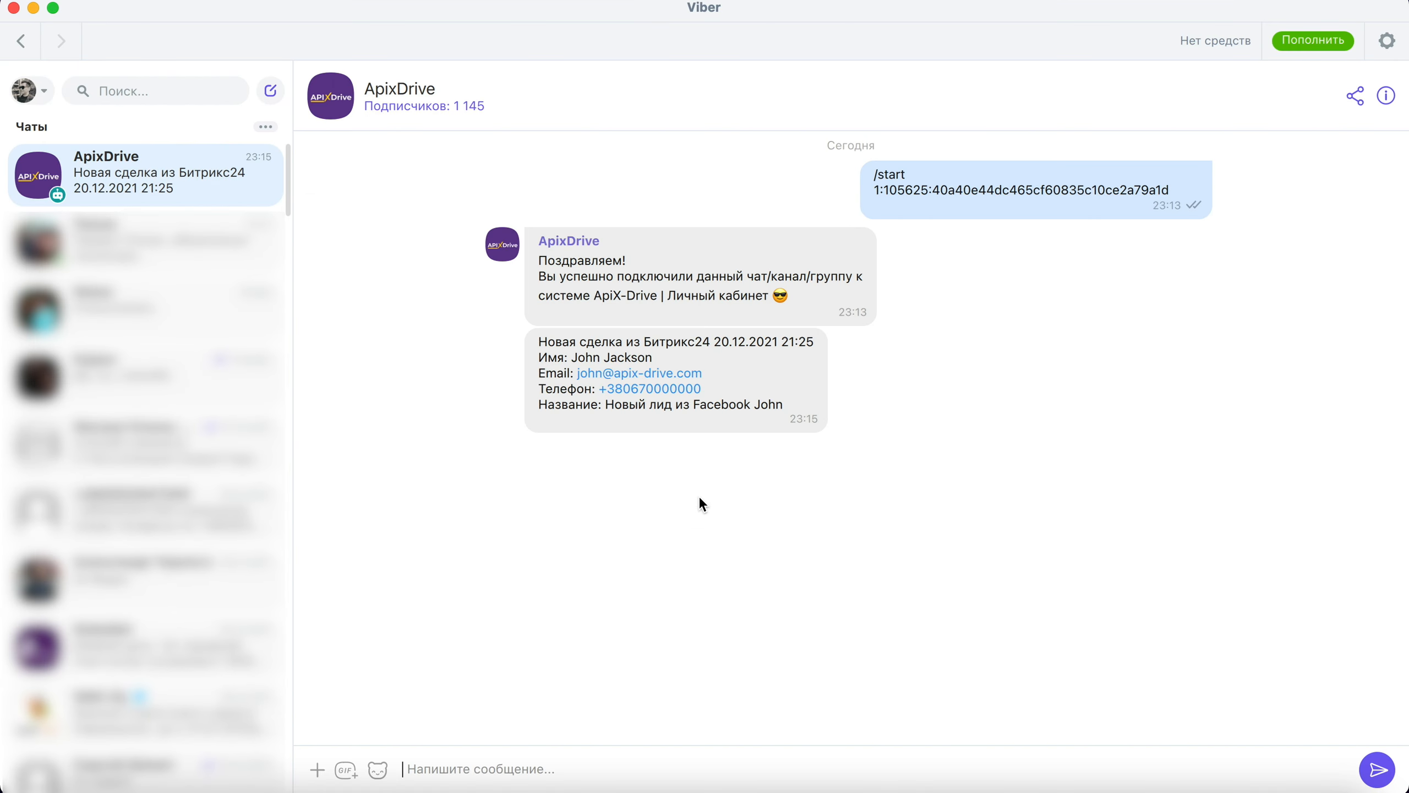